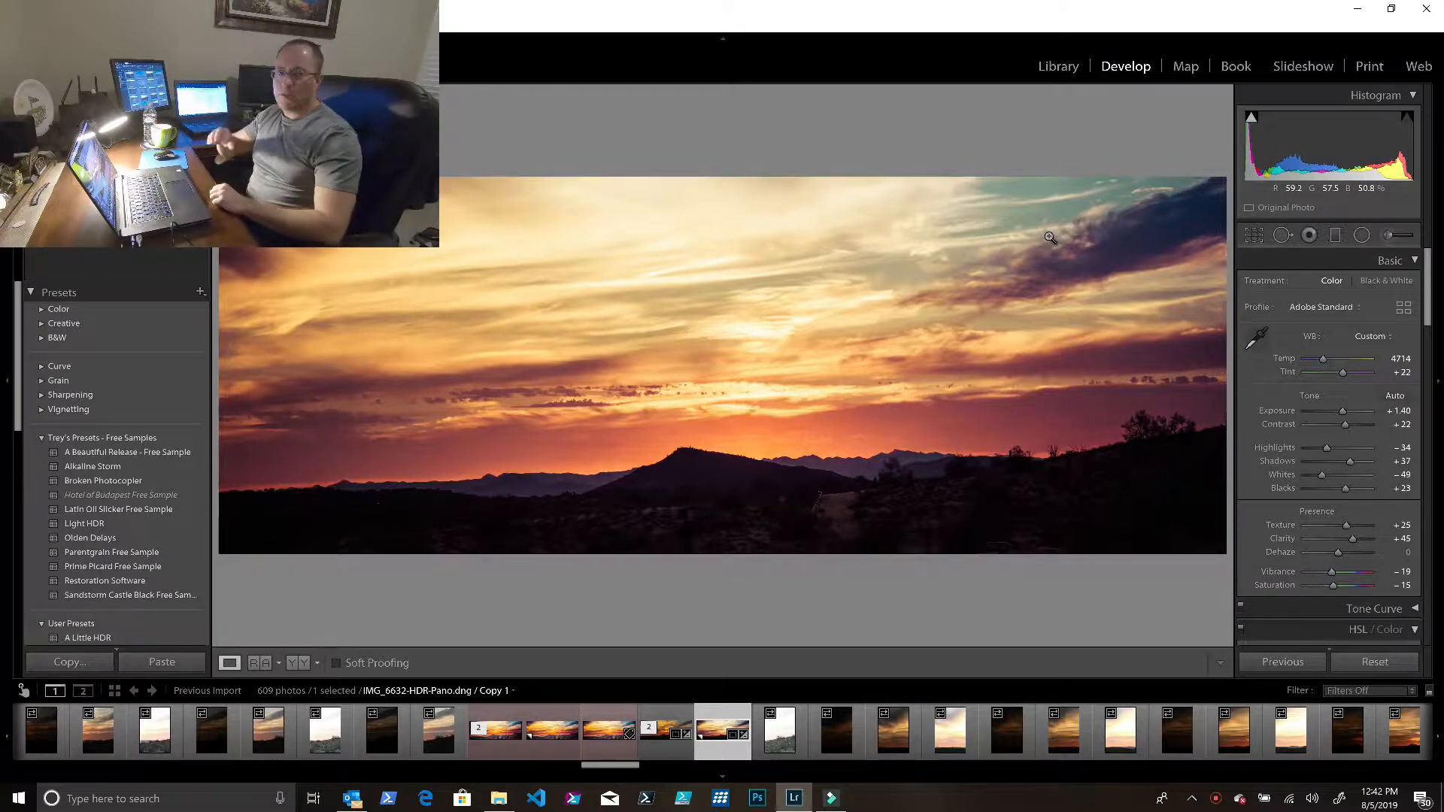
Step: Try a graduated filter over the desert foreground, tilted and positioned across the mountain peak to follow the sloping horizon
click(1338, 236)
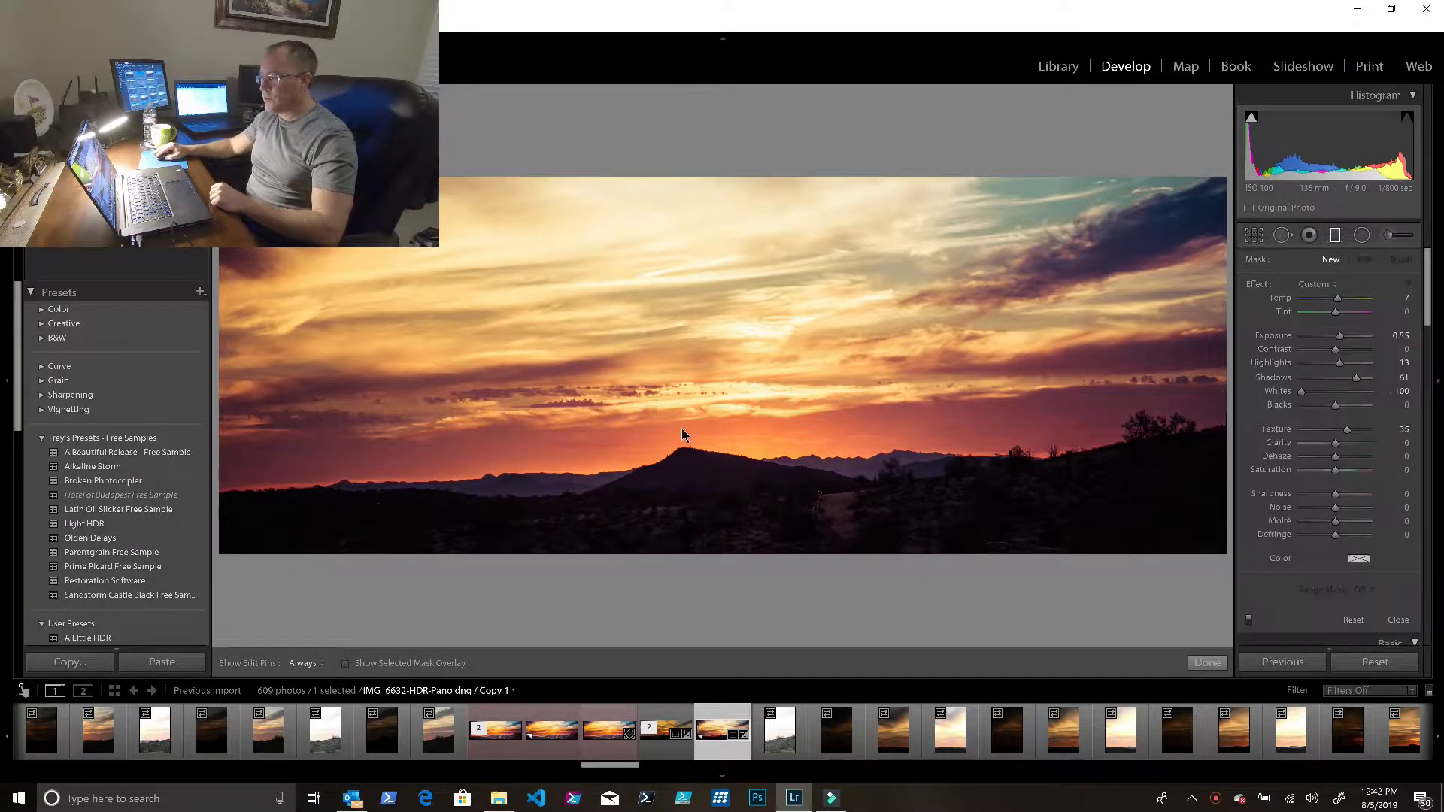
mouse_move(775, 430)
mouse_down()
mouse_move(729, 484)
mouse_move(655, 476)
mouse_move(682, 392)
mouse_up()
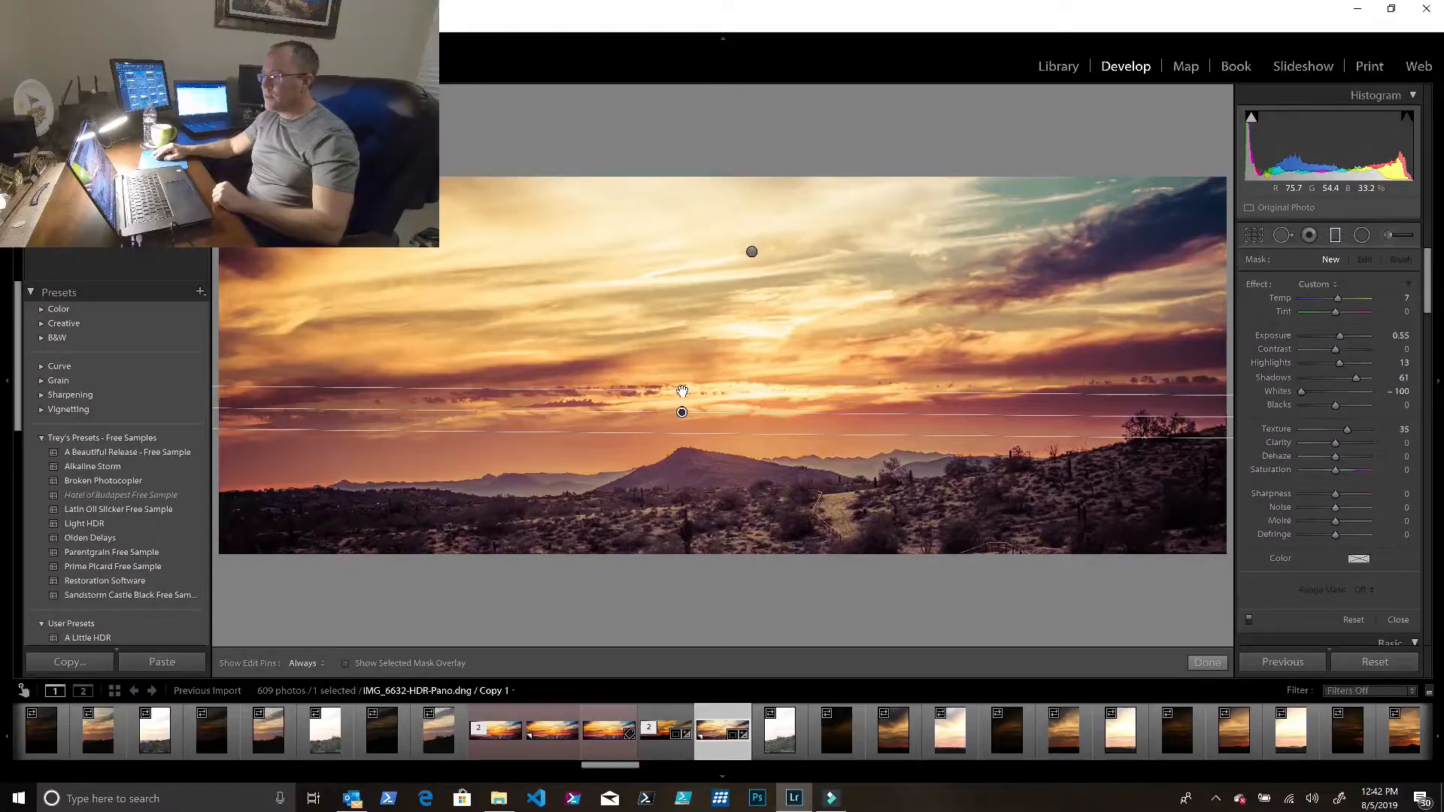
drag(682, 390, 687, 453)
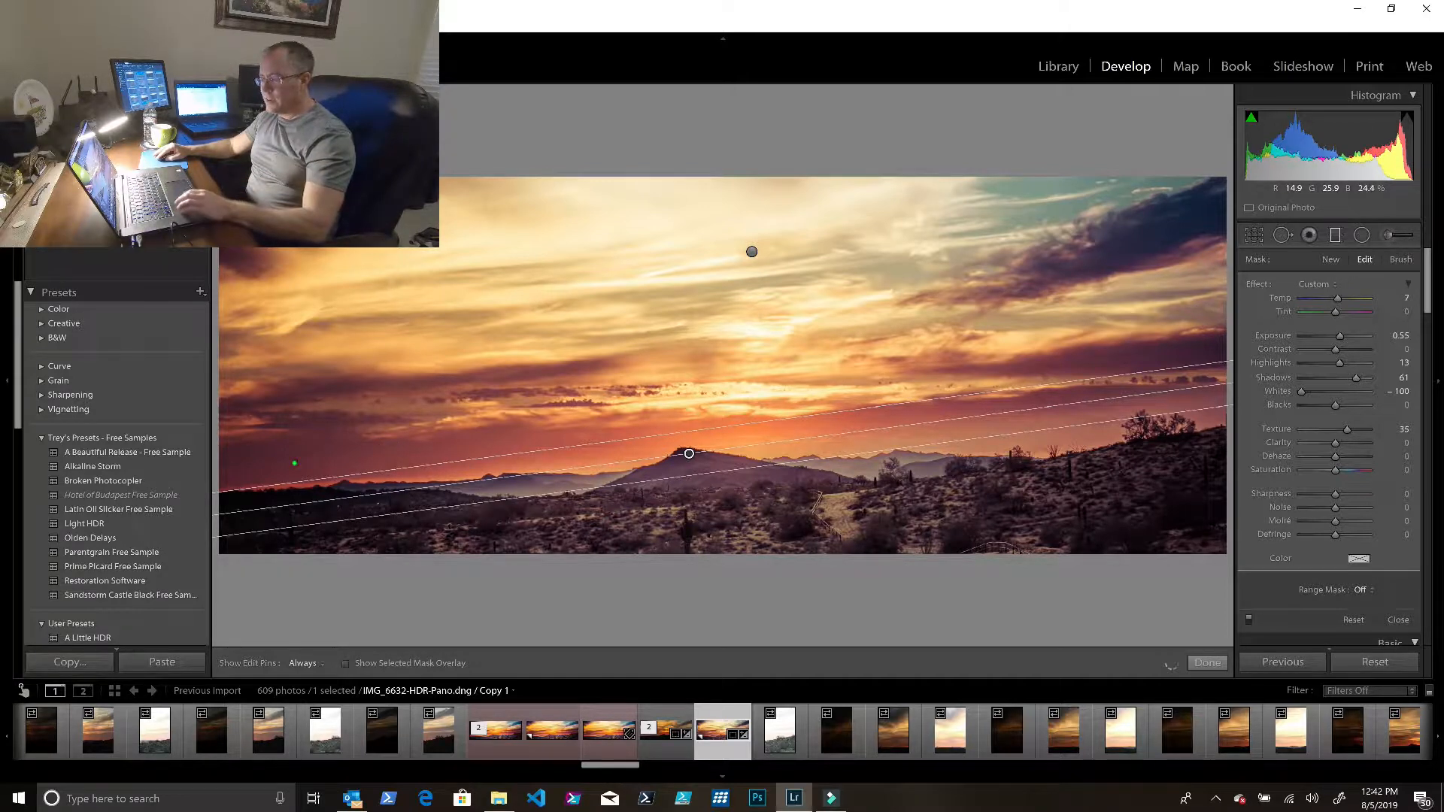
mouse_move(261, 463)
mouse_down()
mouse_move(472, 496)
mouse_move(639, 500)
mouse_move(1030, 461)
mouse_move(1187, 419)
mouse_up()
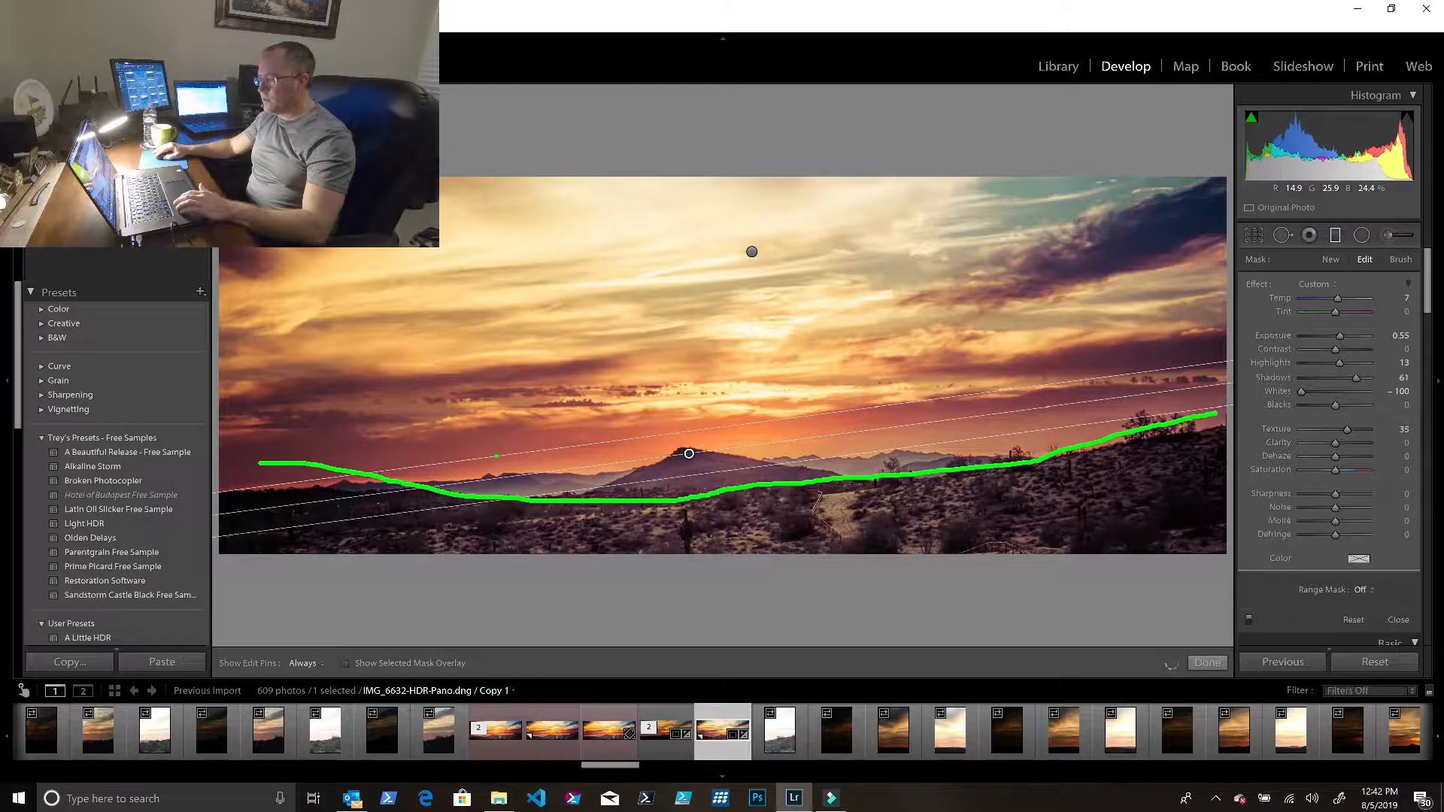
mouse_move(599, 470)
mouse_down()
mouse_move(661, 433)
mouse_move(866, 493)
mouse_up()
key(Escape)
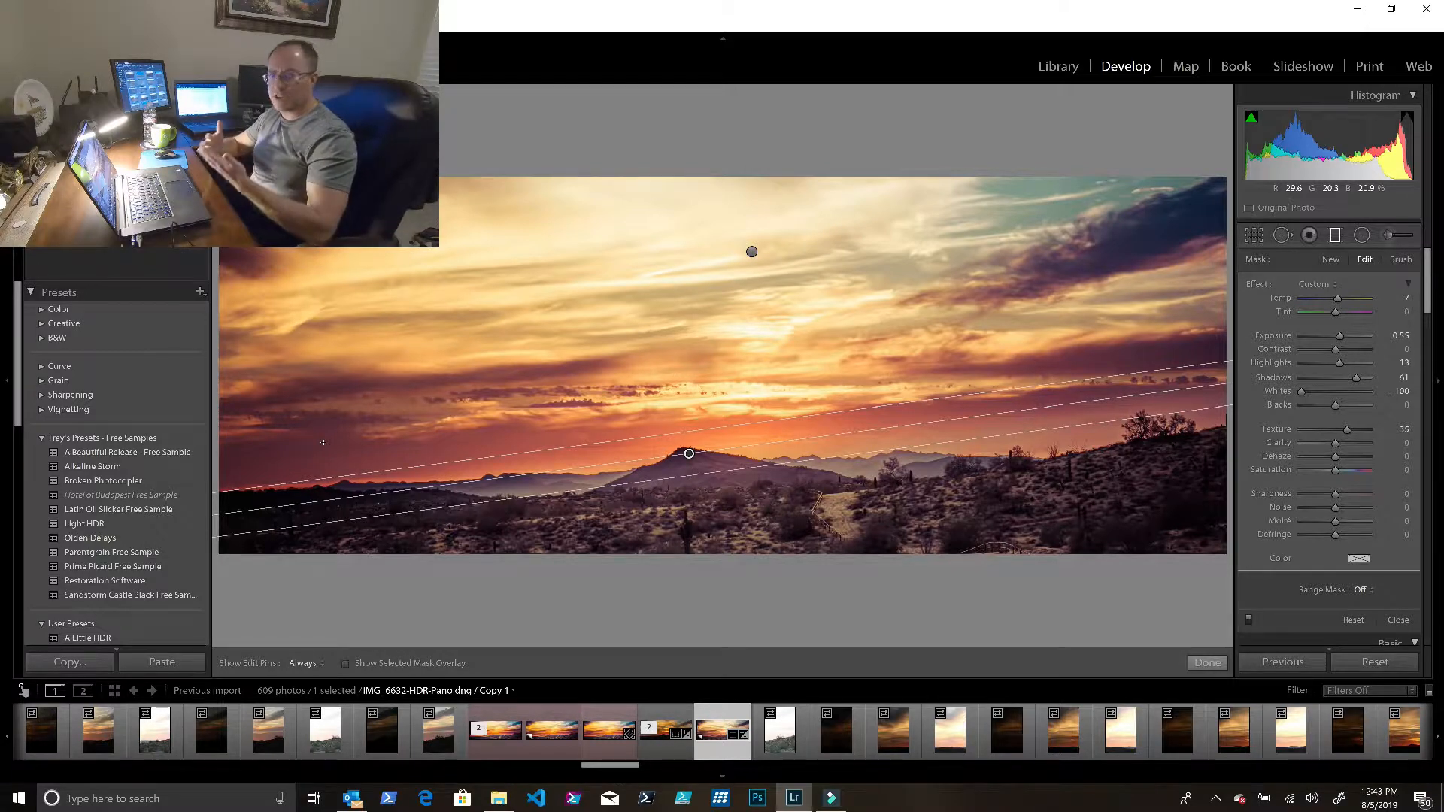
click(1219, 667)
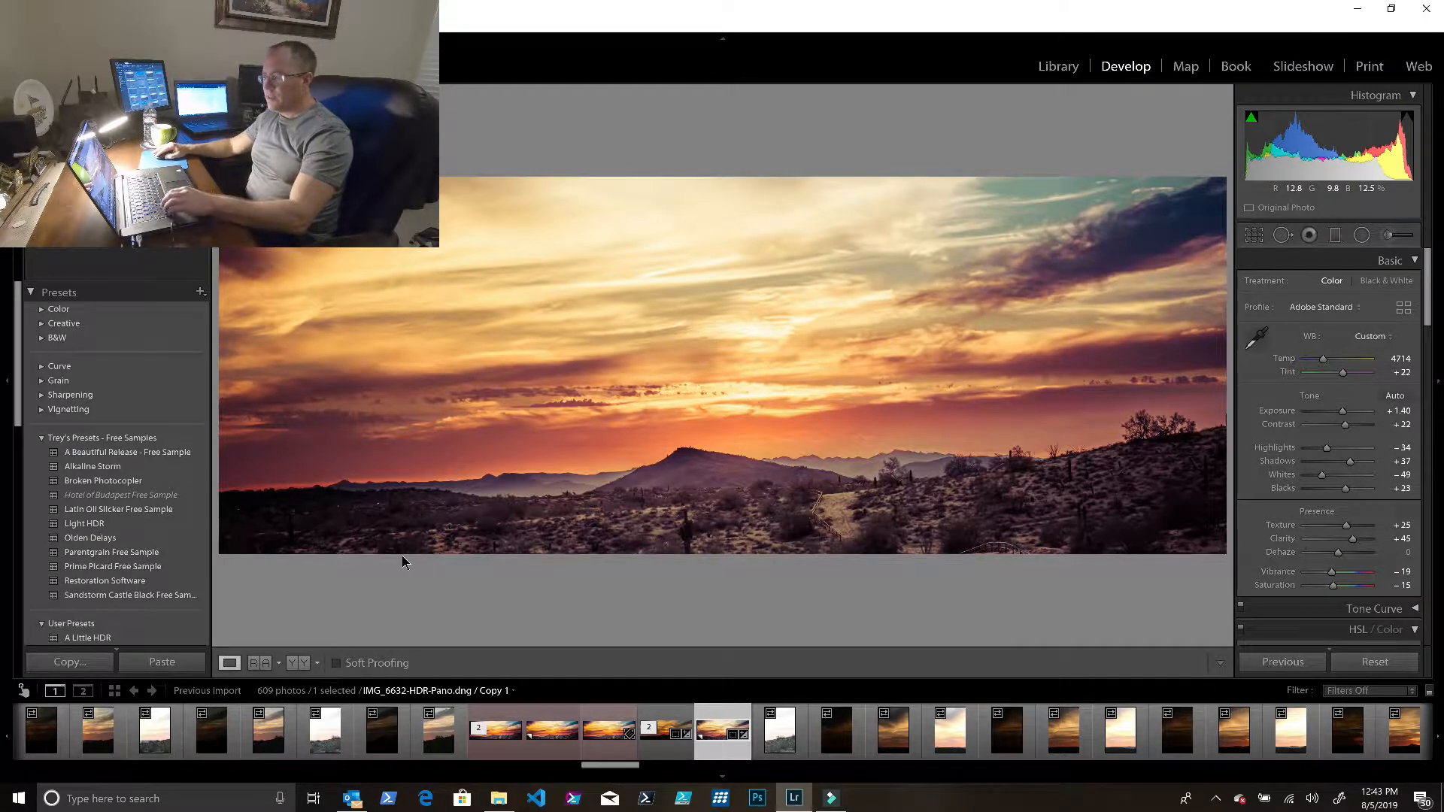
mouse_move(449, 496)
mouse_down()
mouse_move(295, 547)
mouse_move(224, 541)
mouse_move(206, 504)
mouse_move(404, 460)
mouse_move(448, 495)
mouse_up()
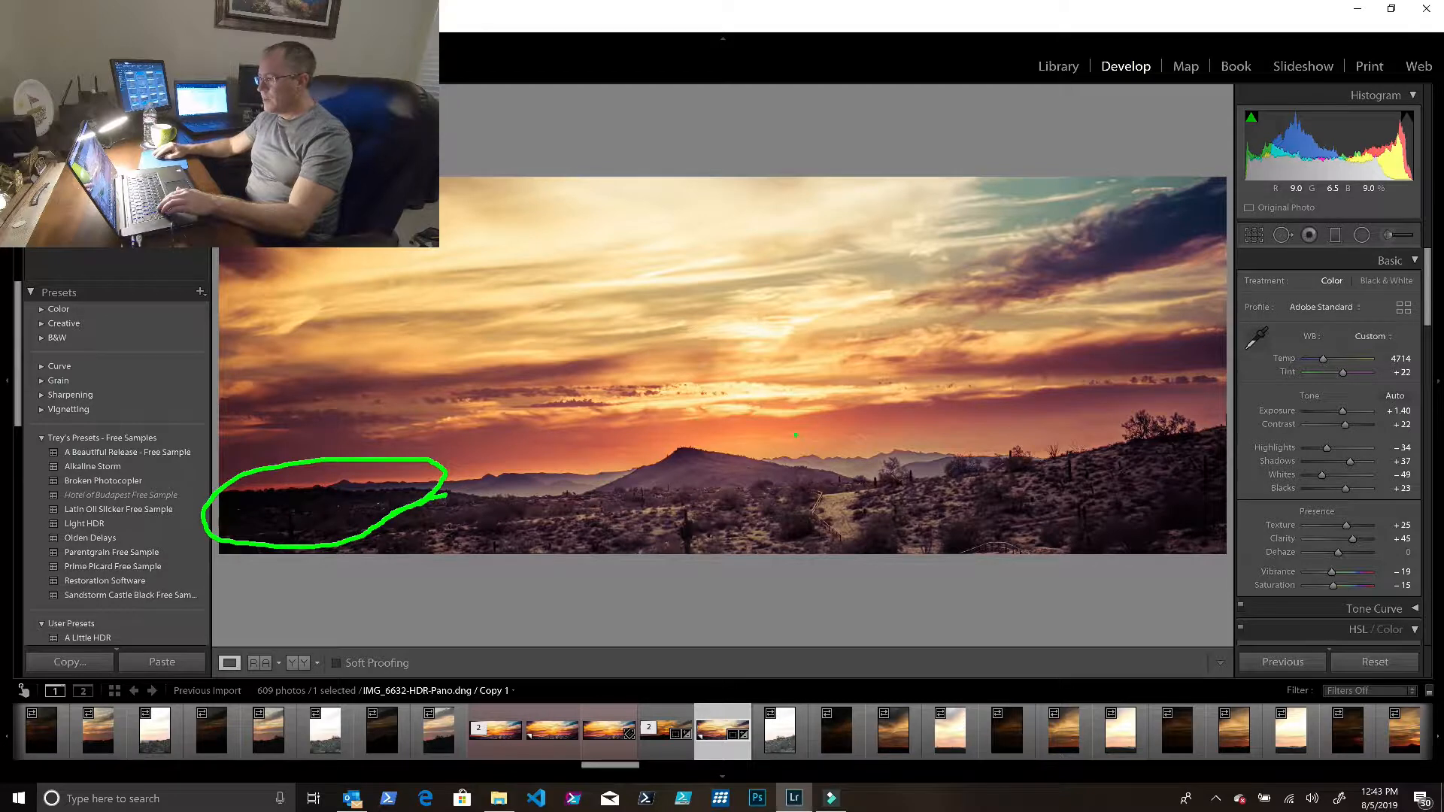
mouse_move(763, 445)
mouse_down()
mouse_move(980, 400)
mouse_move(1228, 389)
mouse_up()
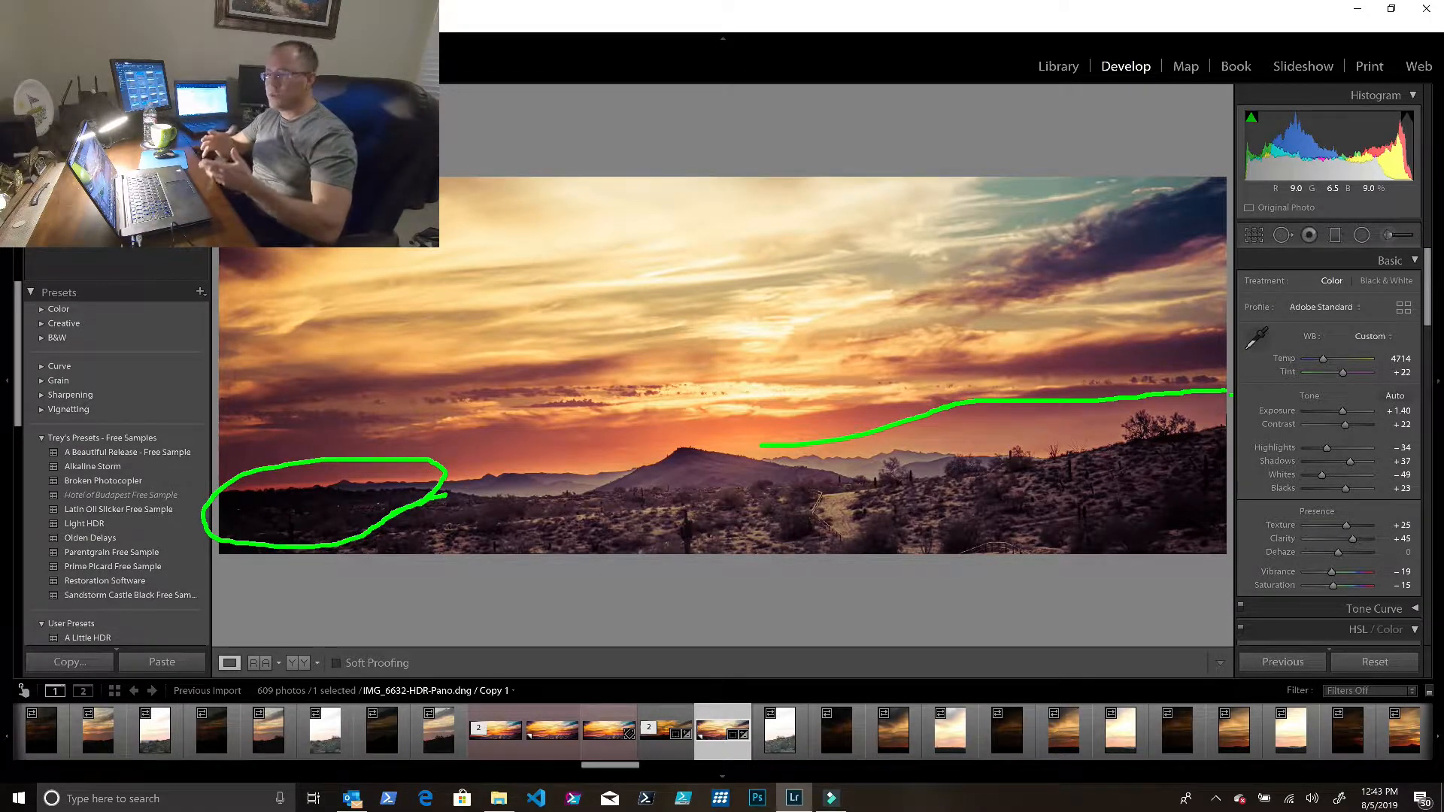
key(Escape)
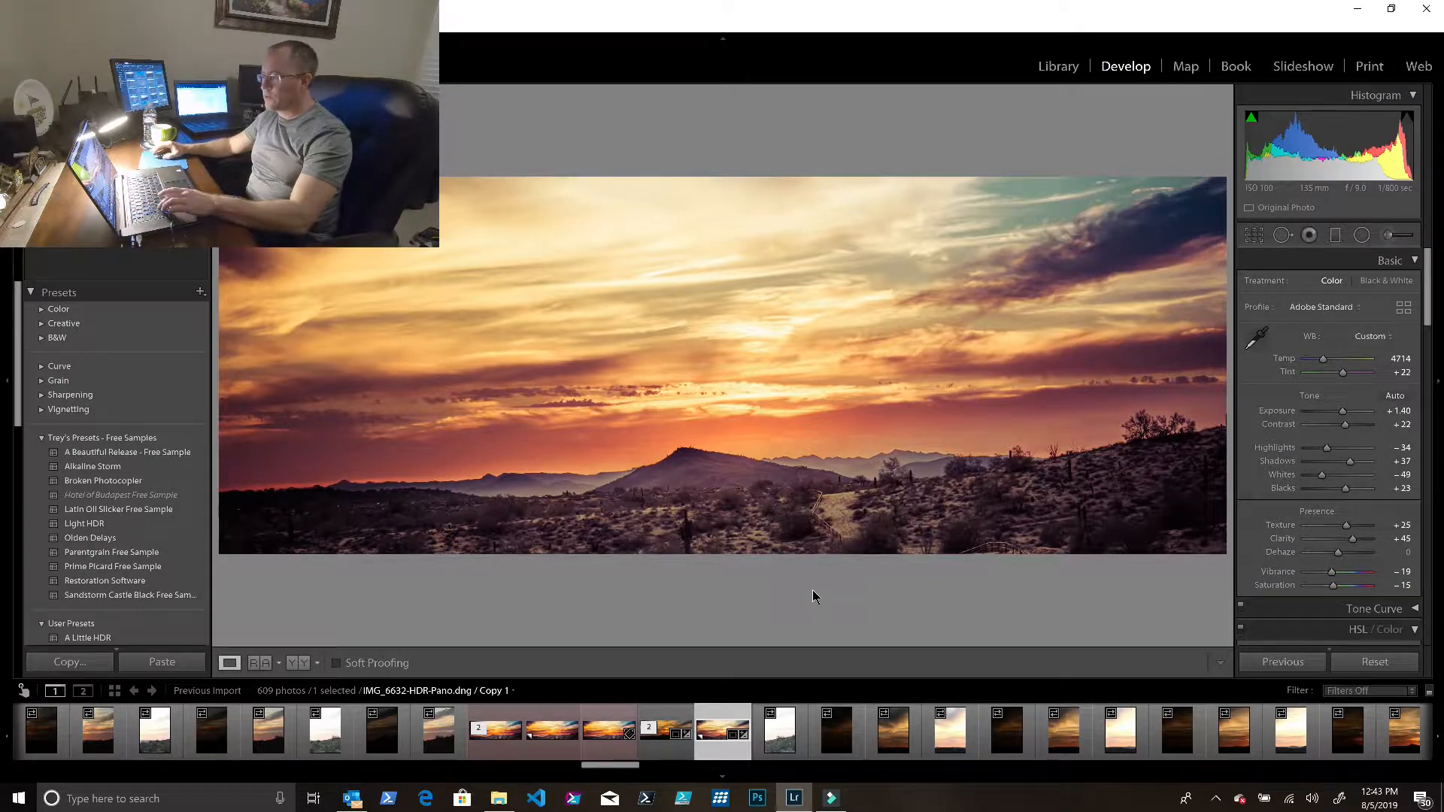
Step: Undo the graduated filter applied to the desert foreground
key(ctrl+z)
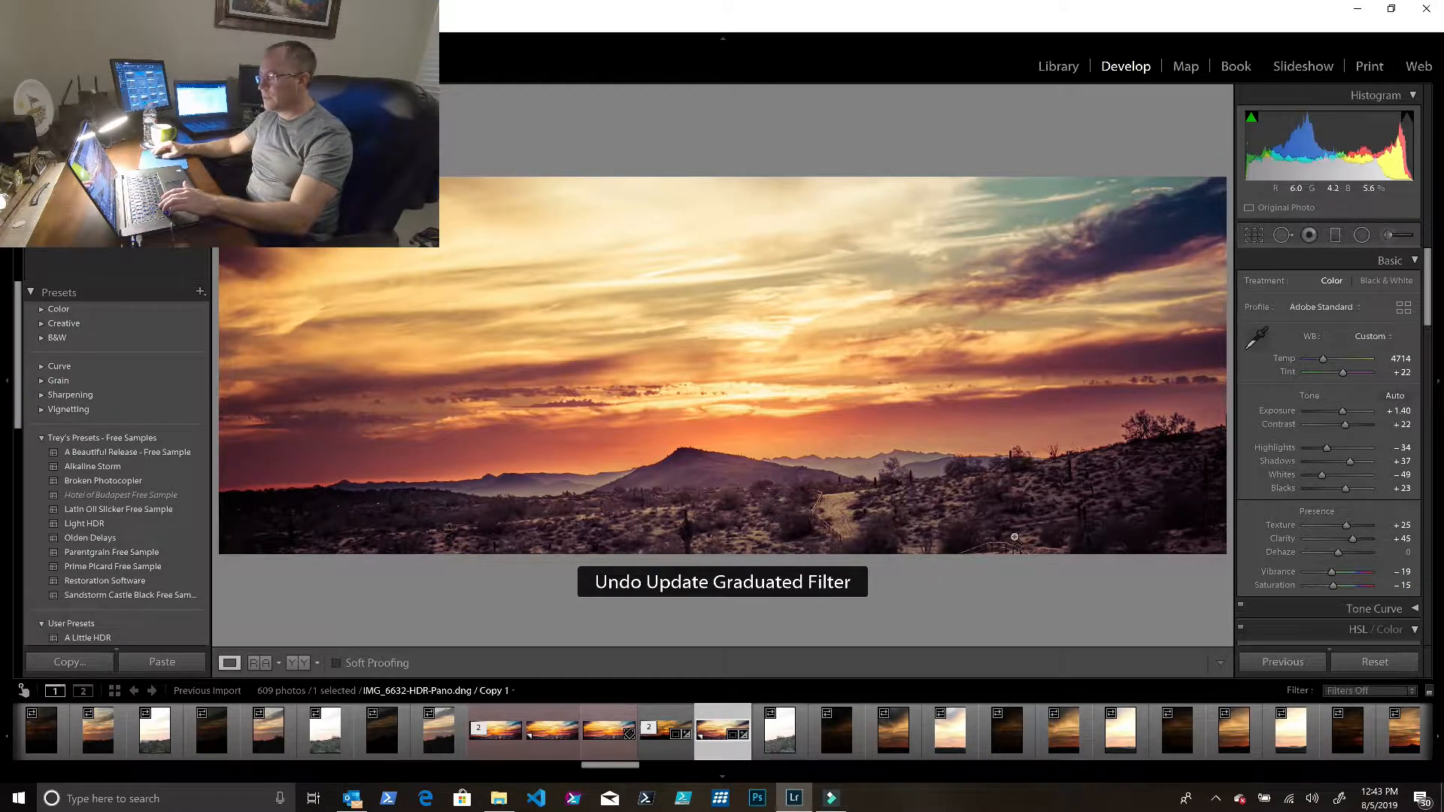
key(ctrl+z)
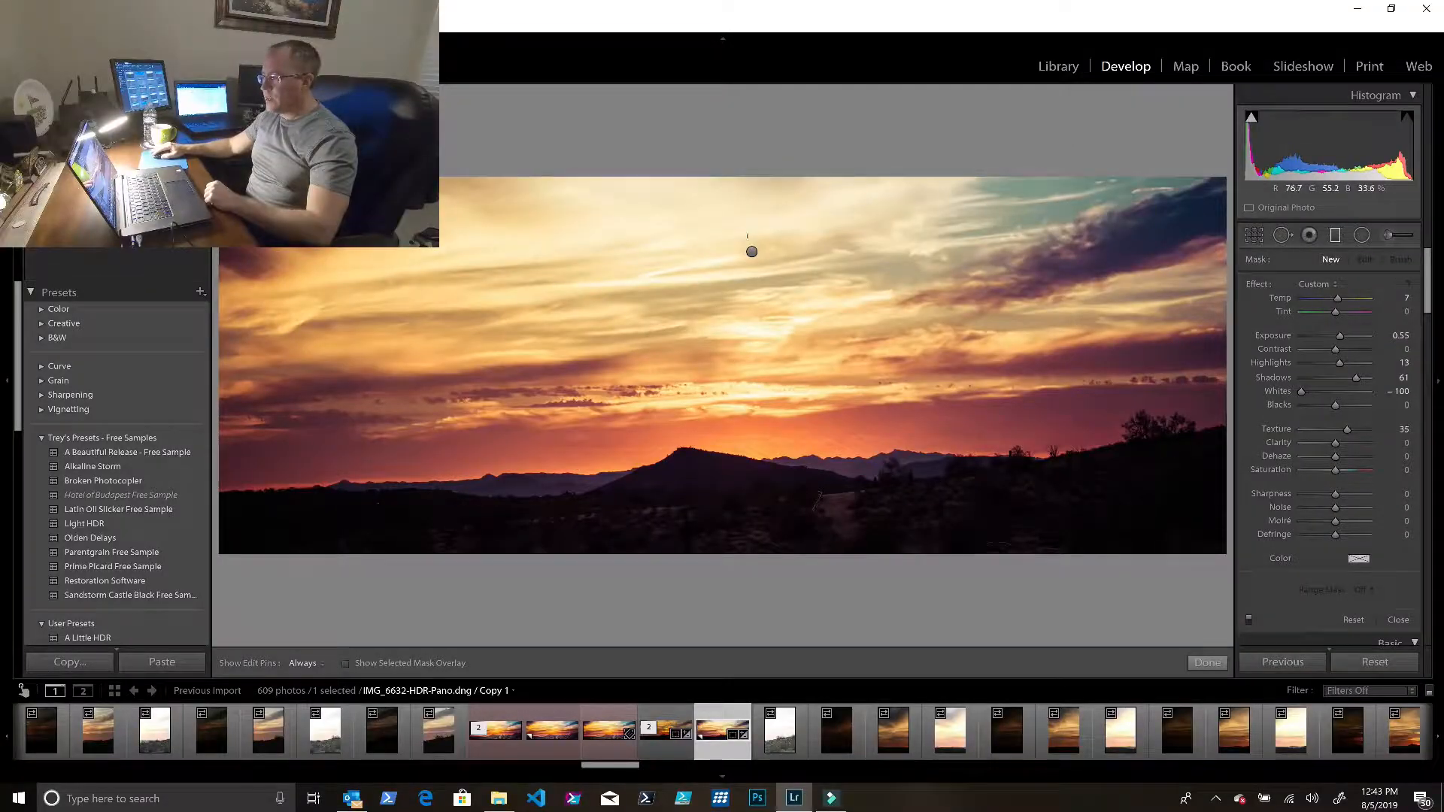
Step: Delete the existing graduated filter from the upper sky
click(751, 254)
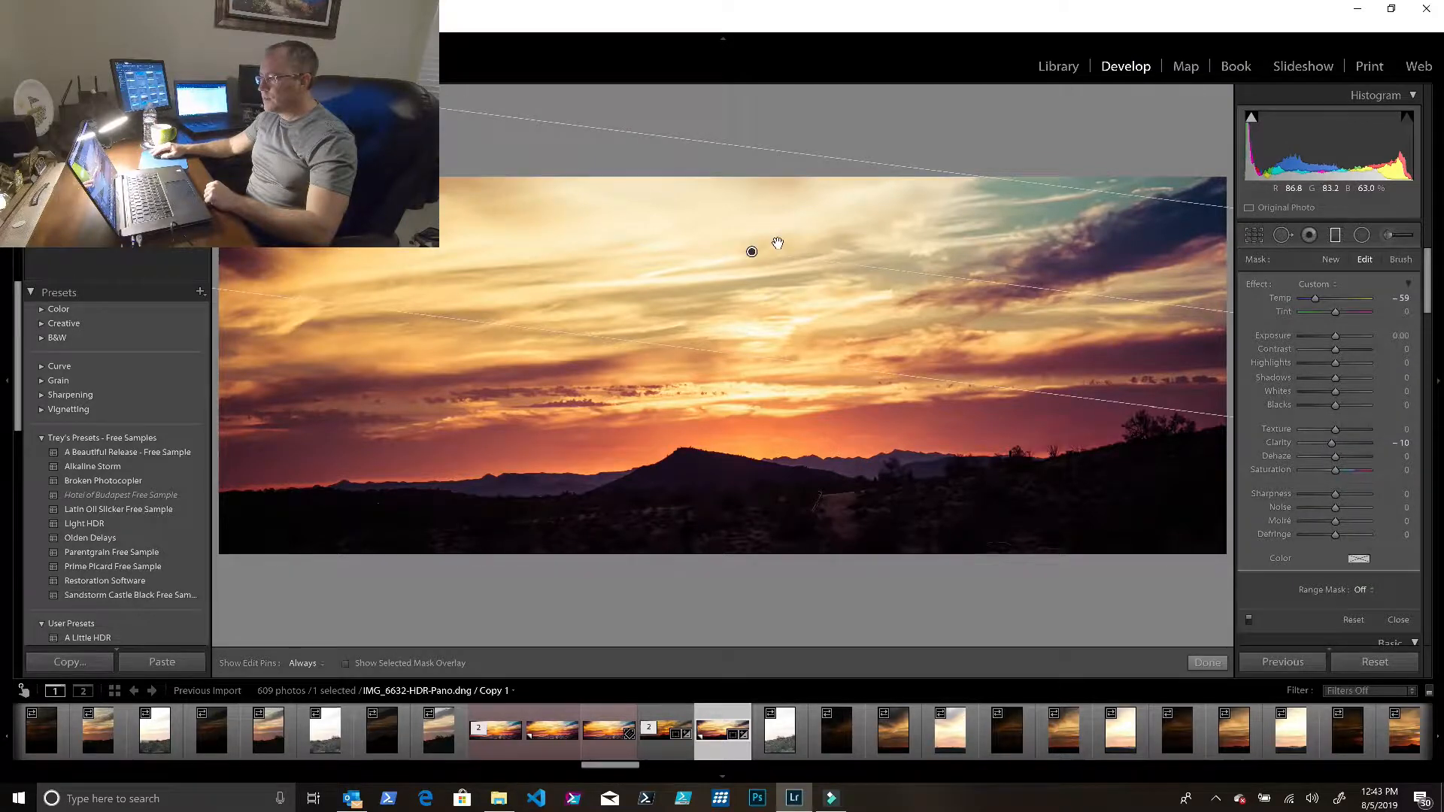
click(701, 249)
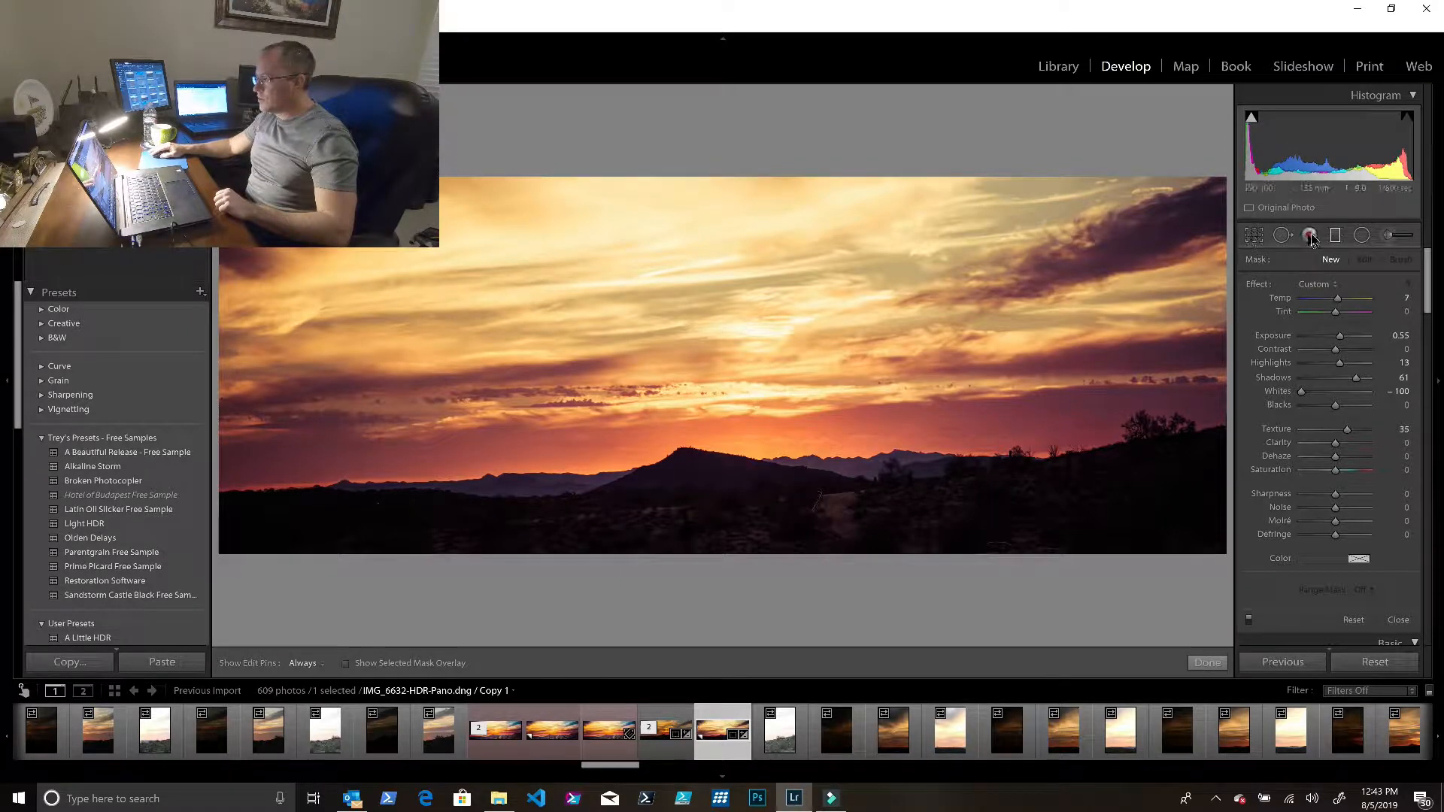
click(1336, 236)
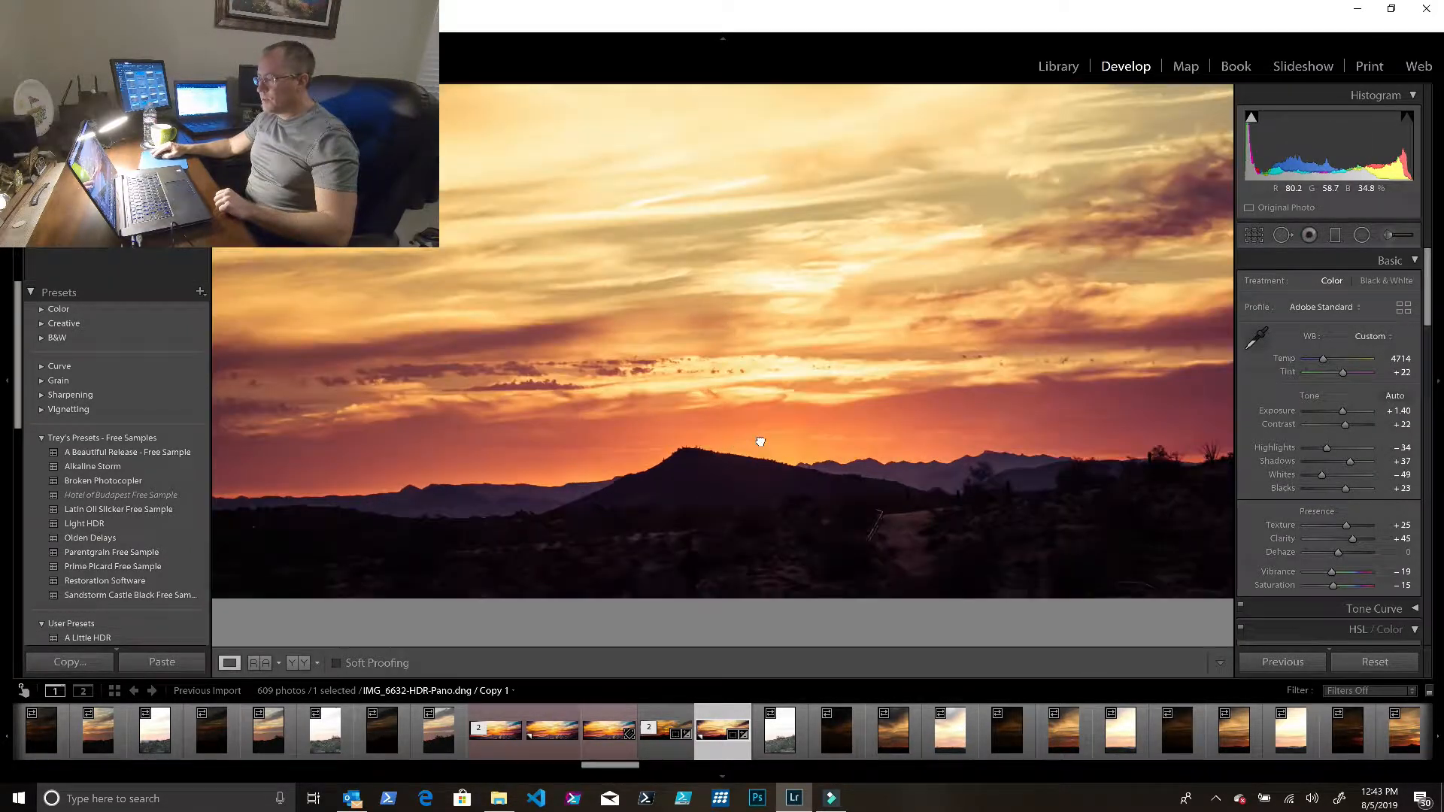
click(756, 444)
click(755, 445)
Step: Draw a new graduated filter at the mountain peak and rotate it so its effect covers the desert foreground
click(1343, 240)
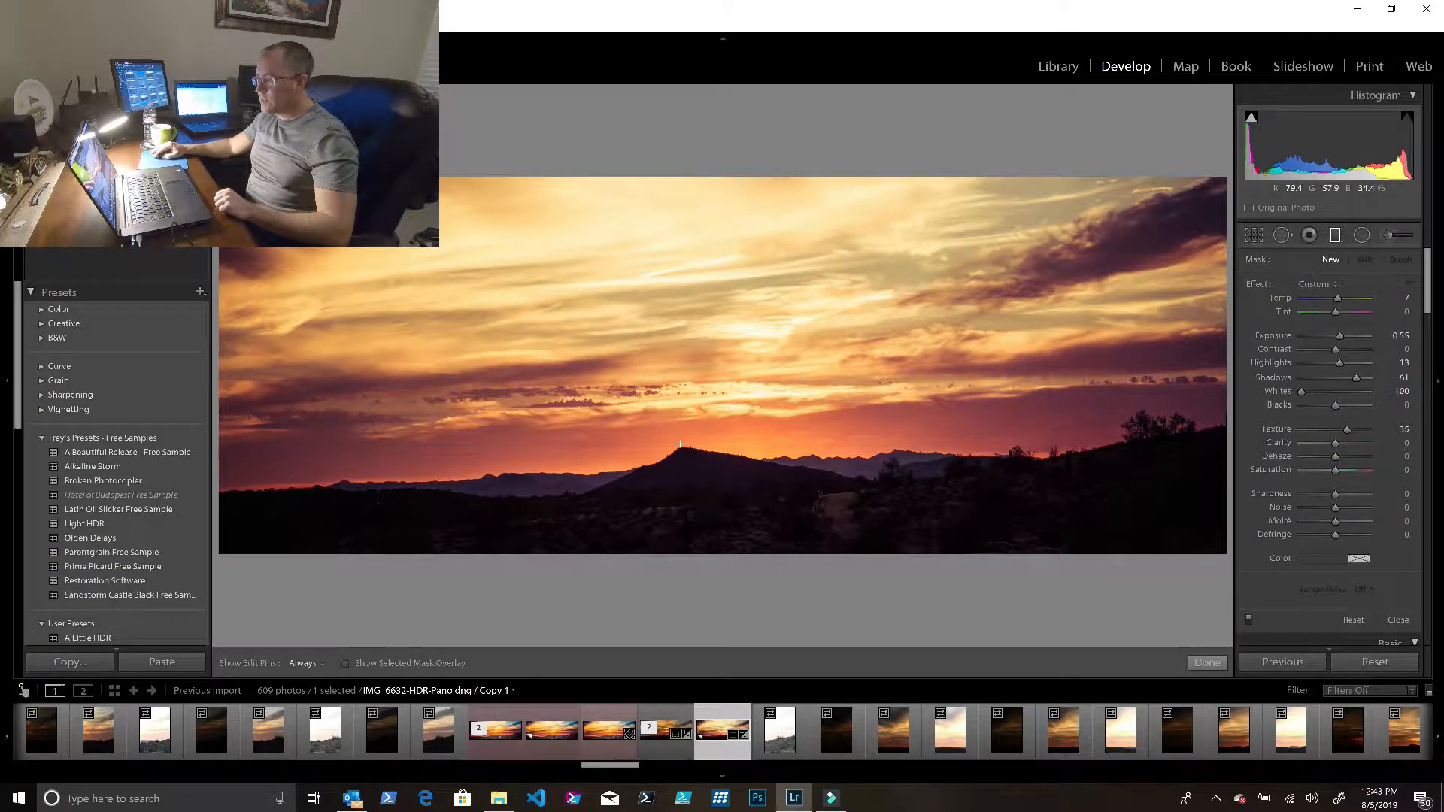
drag(680, 444, 748, 444)
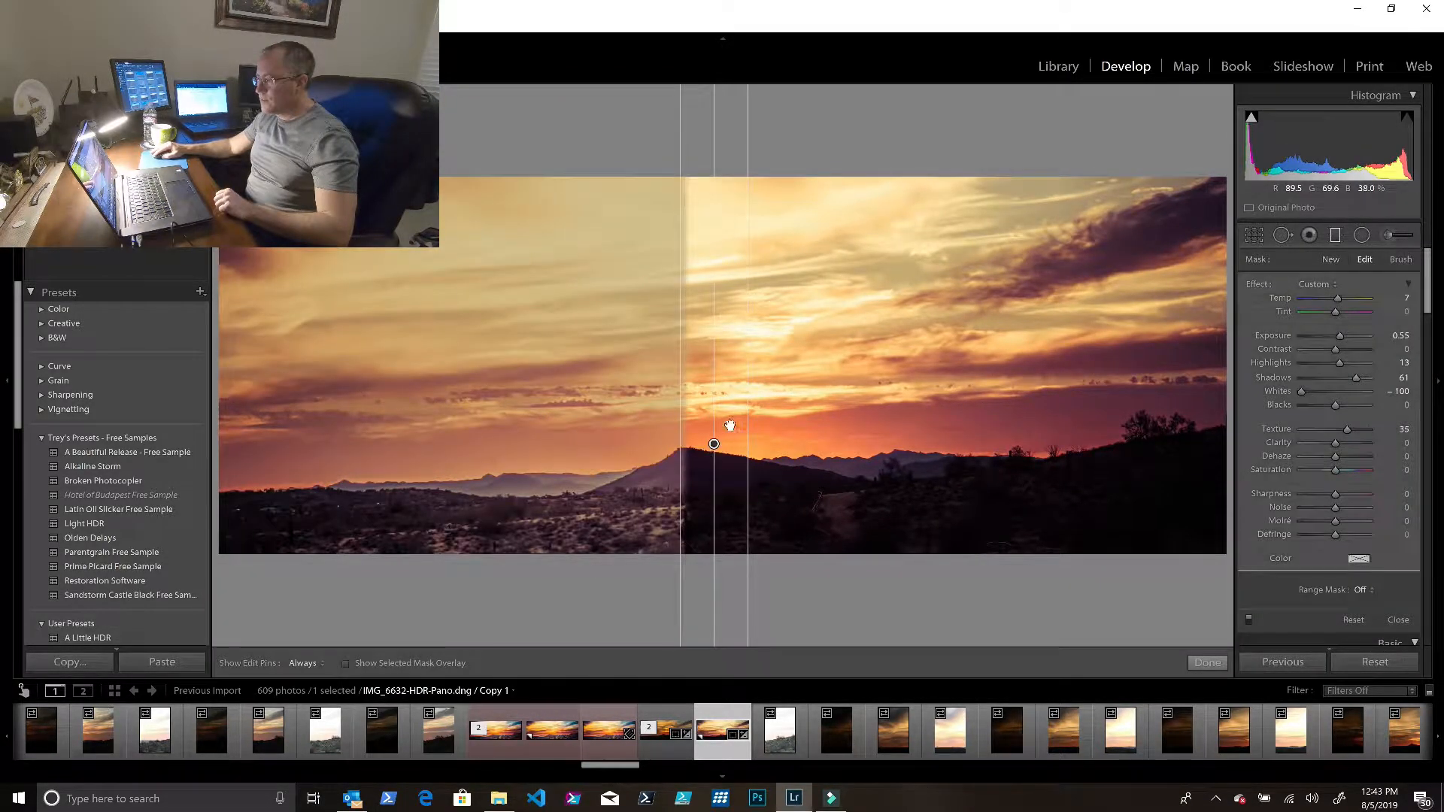
drag(713, 329, 594, 454)
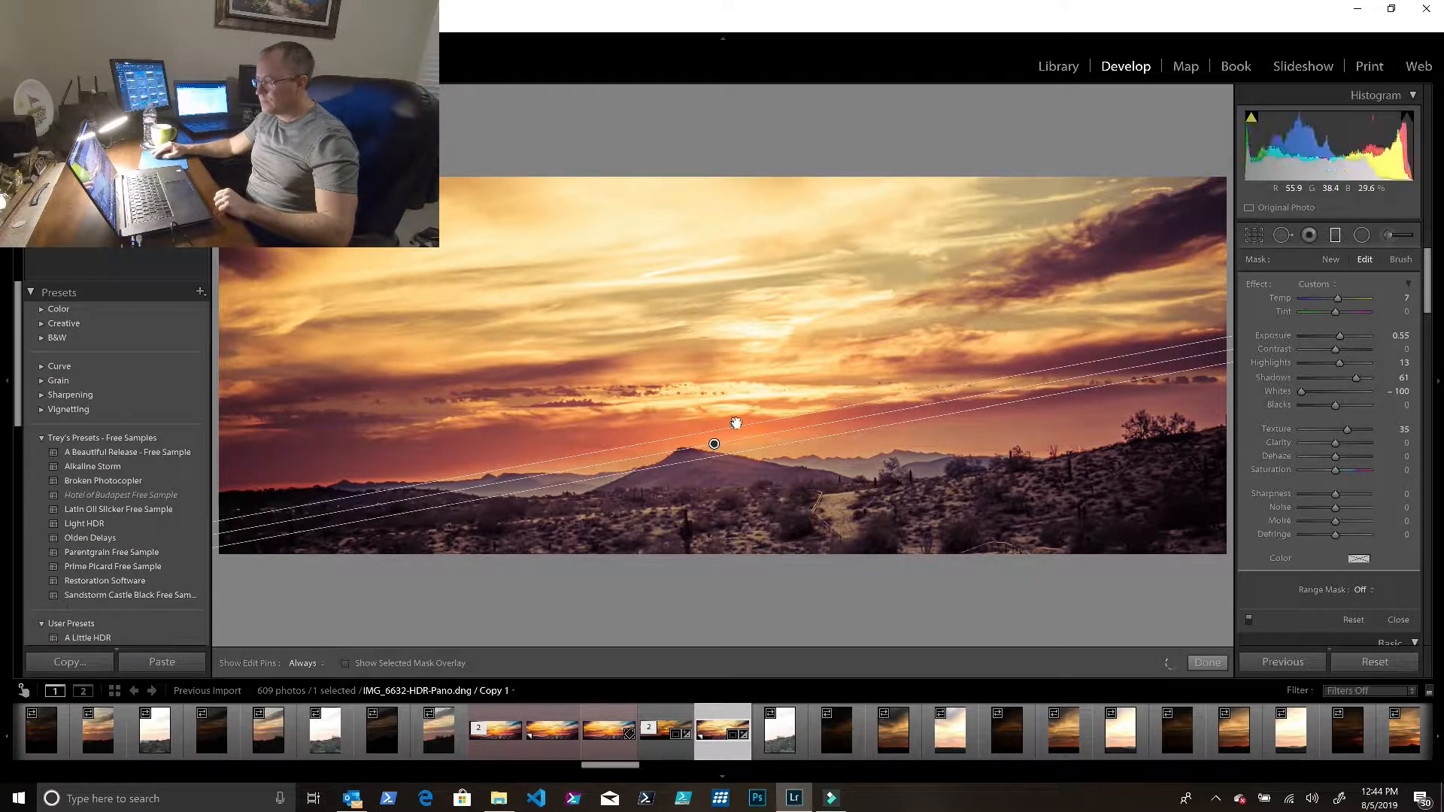
Step: Adjust the graduated filter's position, width and tilt so its lines follow the horizon across the mountain peak
drag(741, 426, 739, 416)
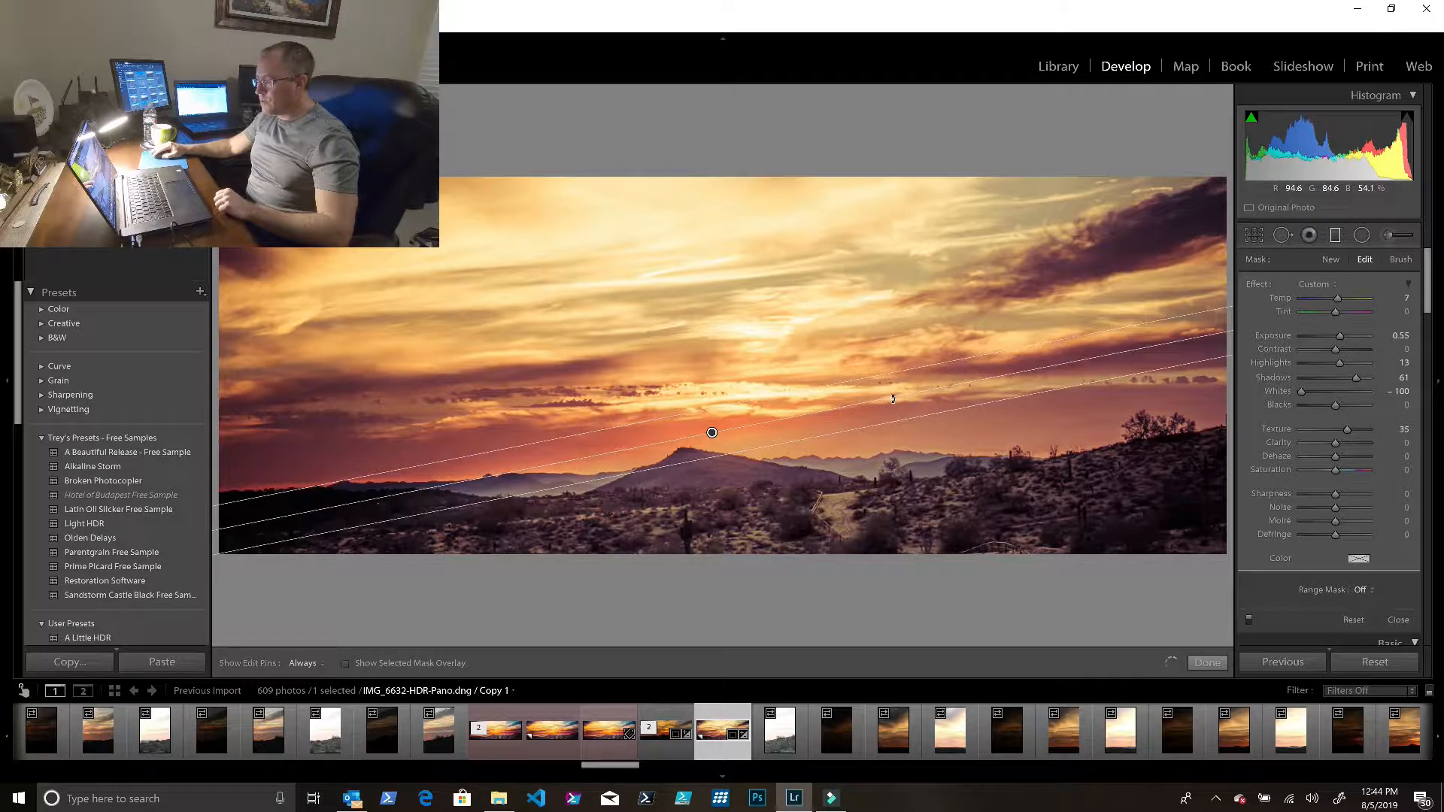
drag(897, 403, 851, 429)
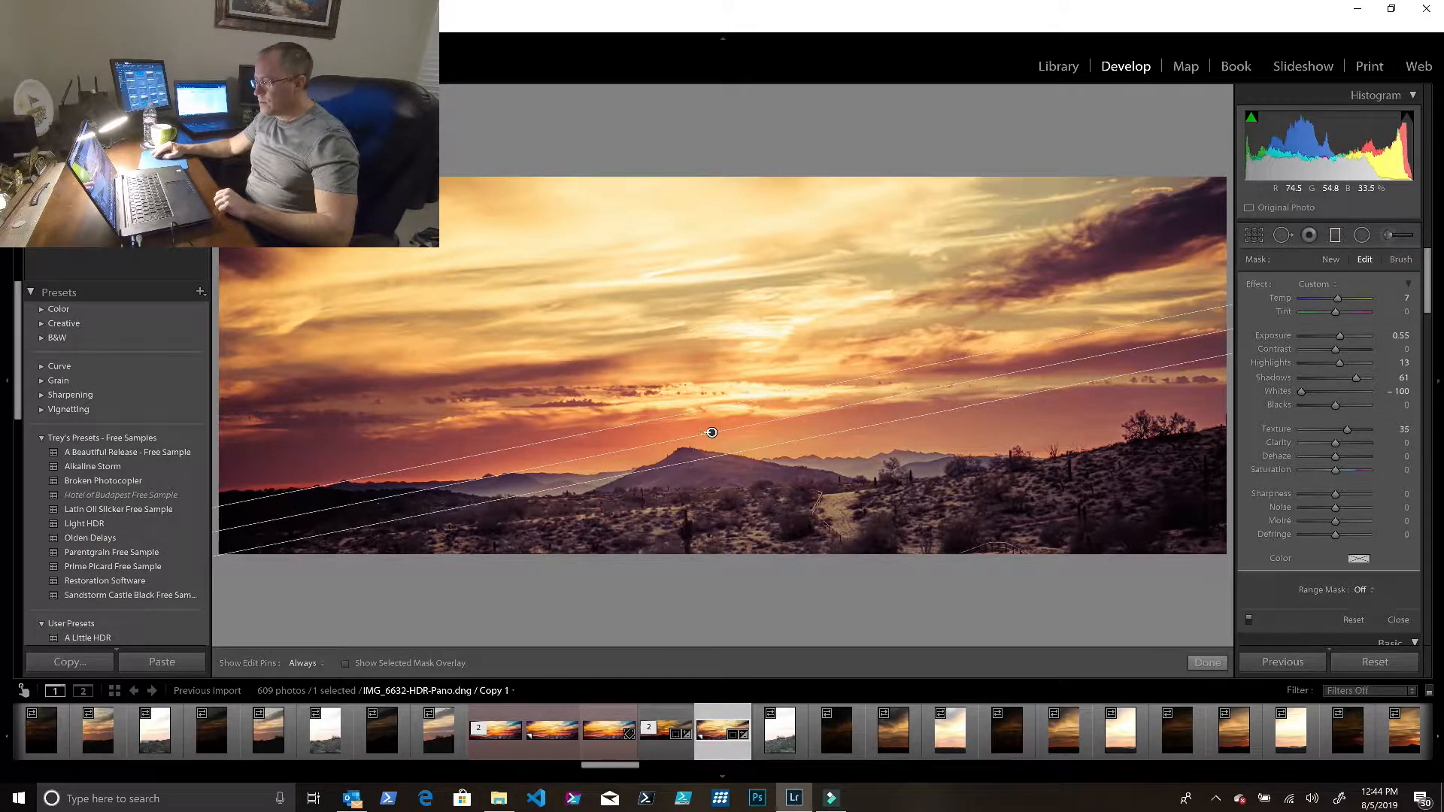
drag(712, 434, 709, 445)
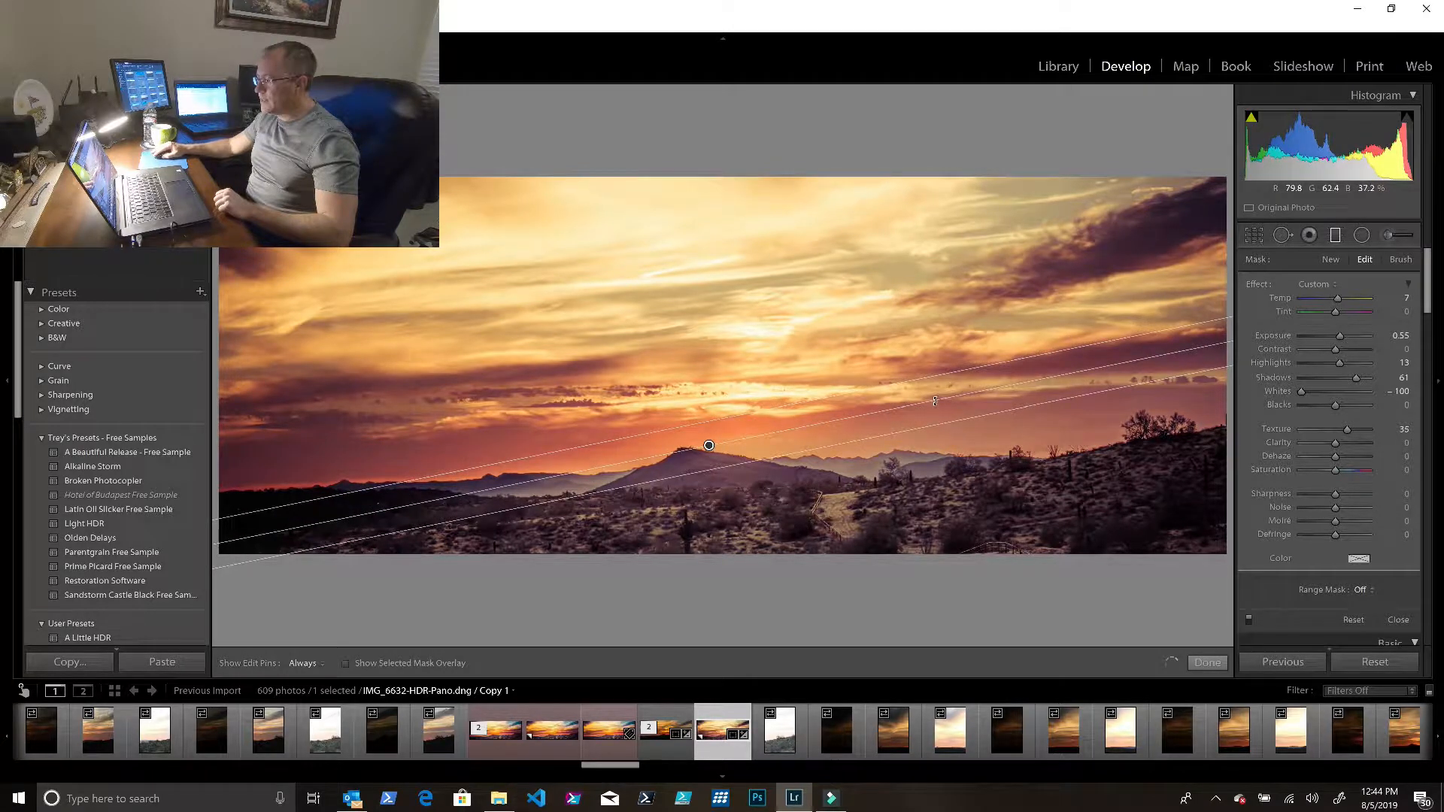
drag(938, 404, 938, 405)
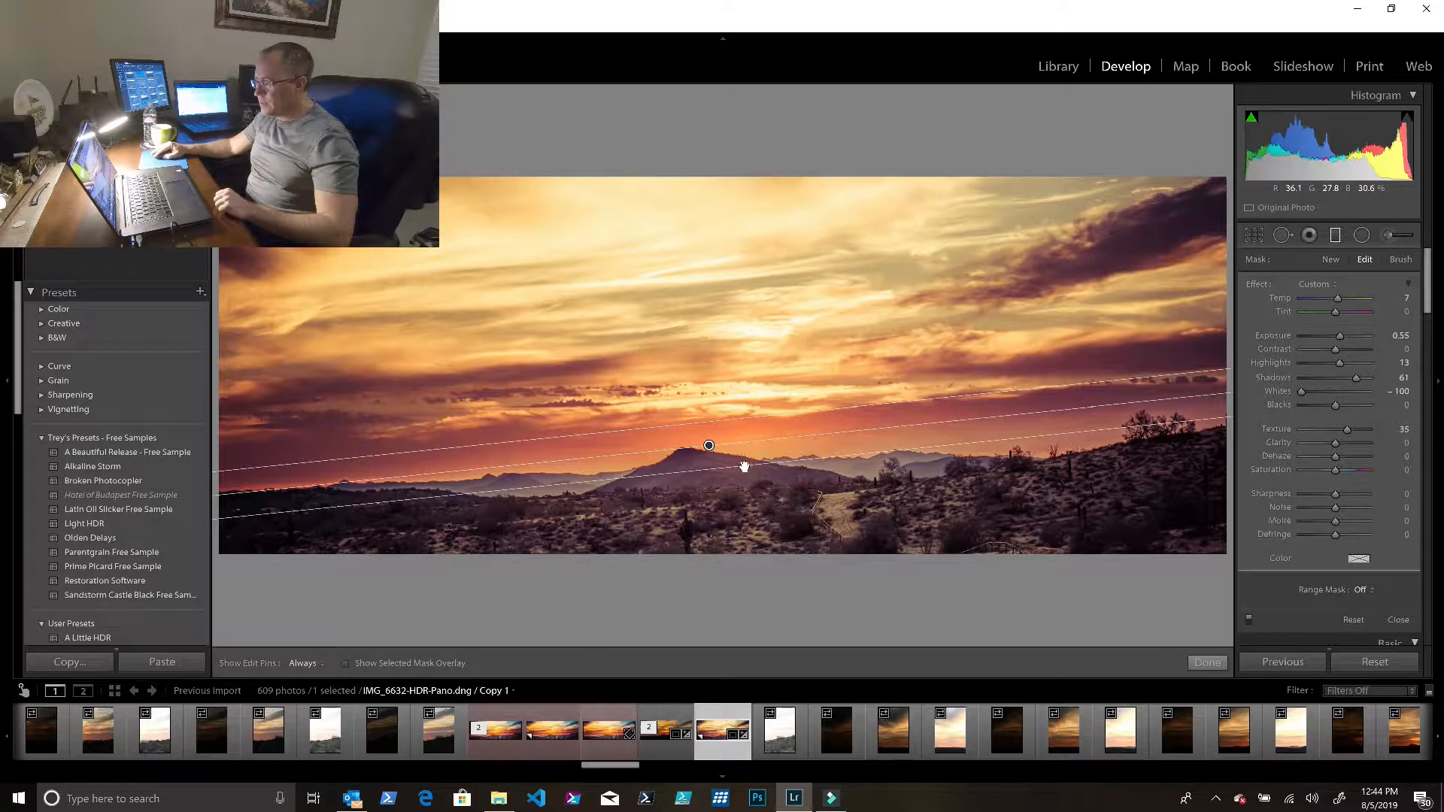
drag(745, 468, 749, 473)
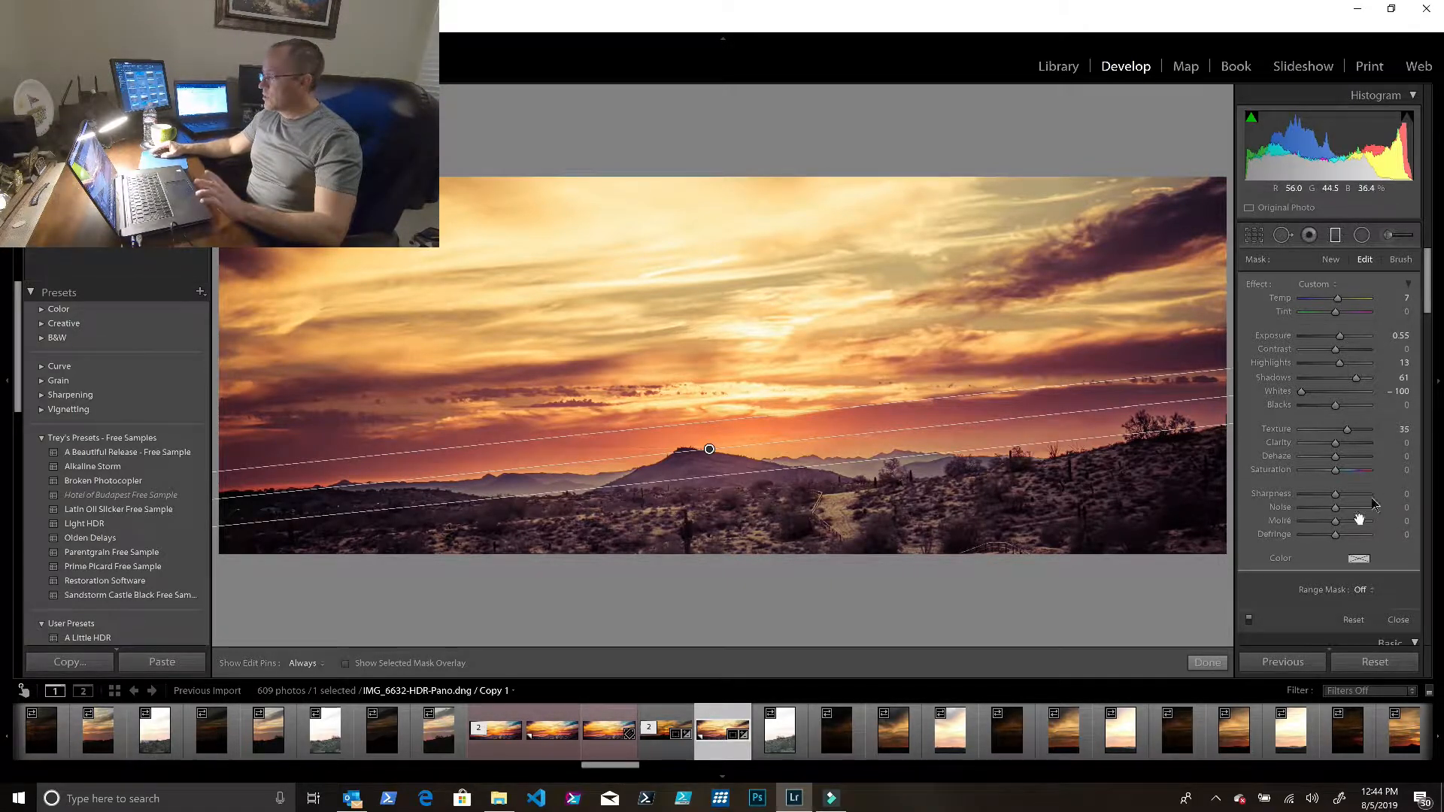
Step: Set the graduated filter's range mask to Luminance and show the luminance mask
drag(1429, 287, 1429, 319)
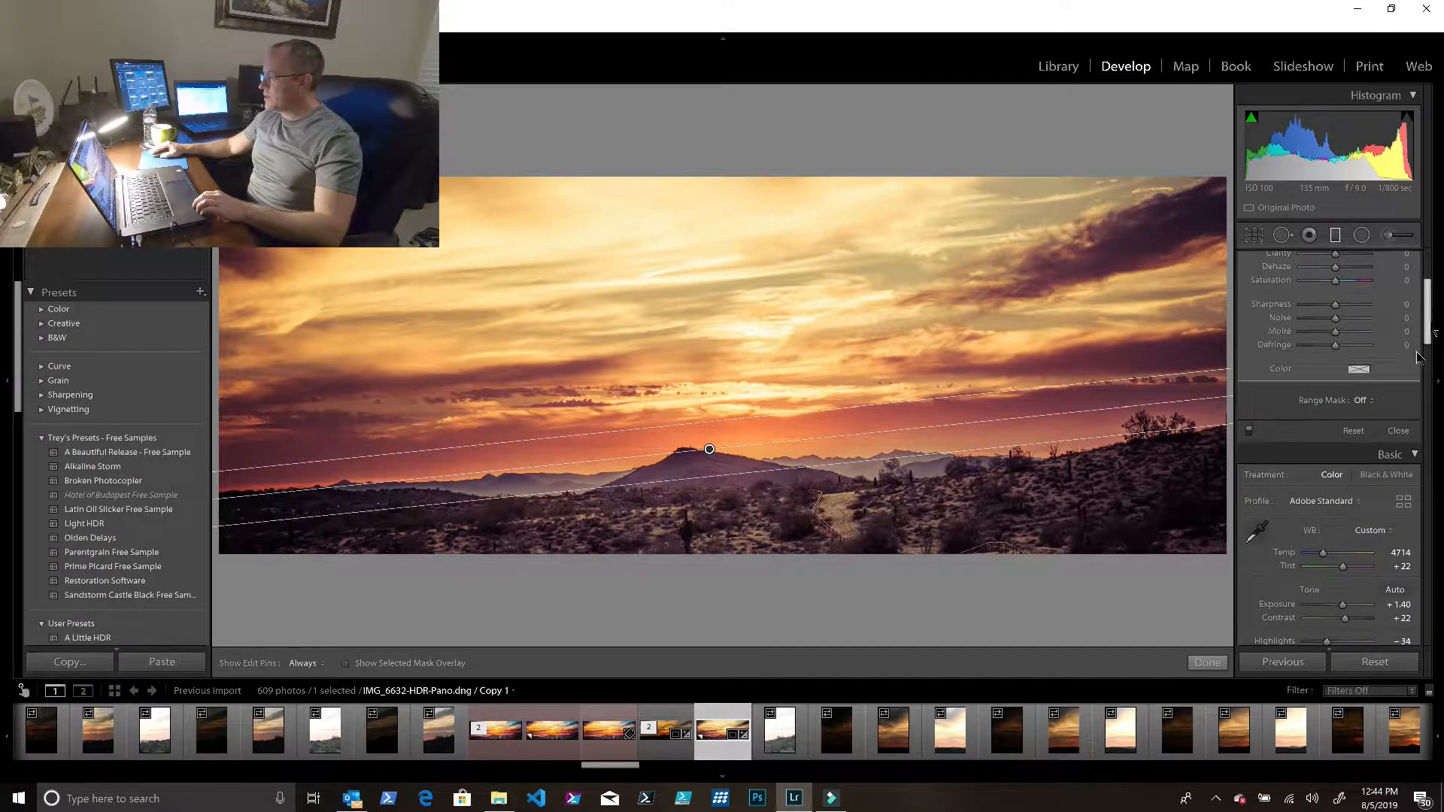
click(1354, 403)
click(1370, 446)
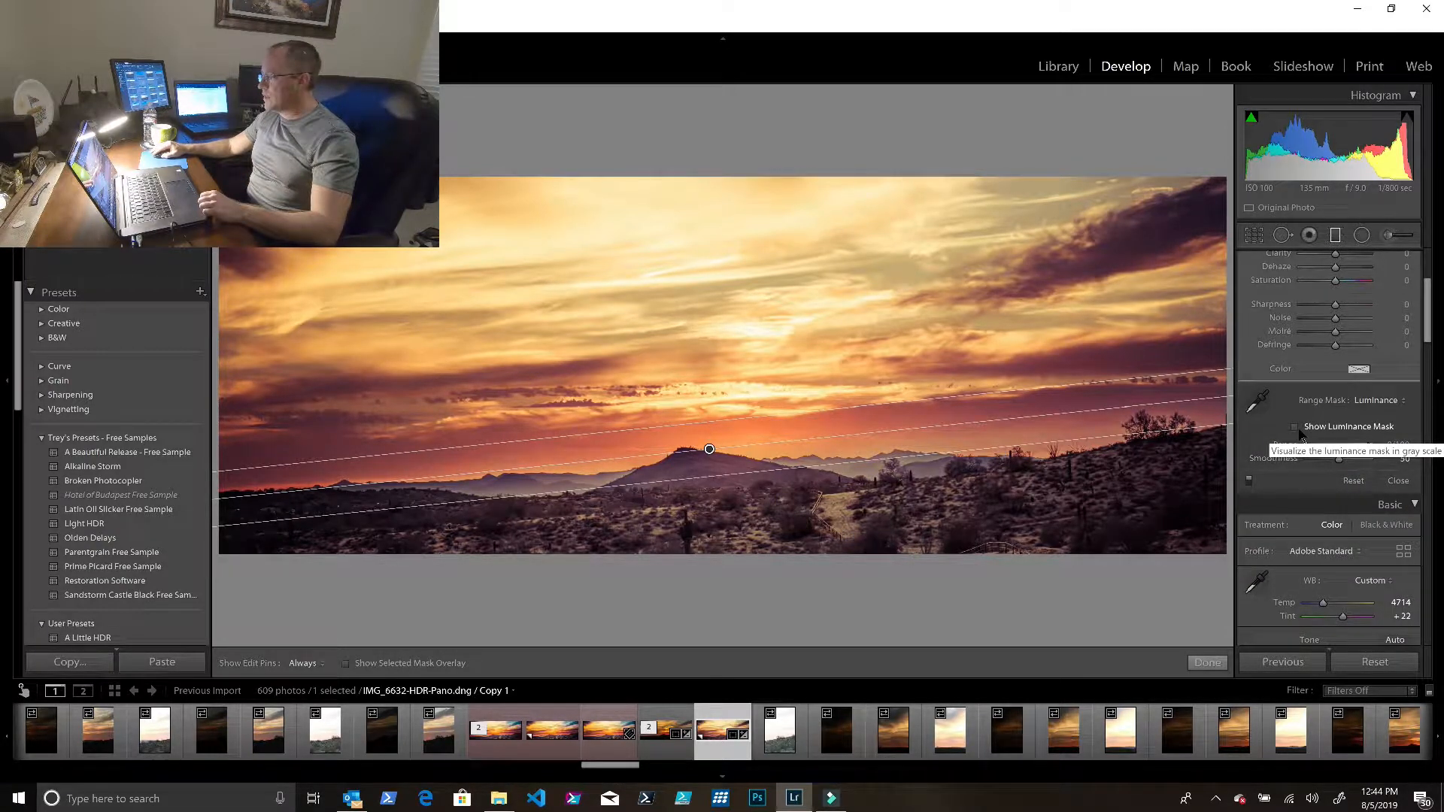
click(1295, 427)
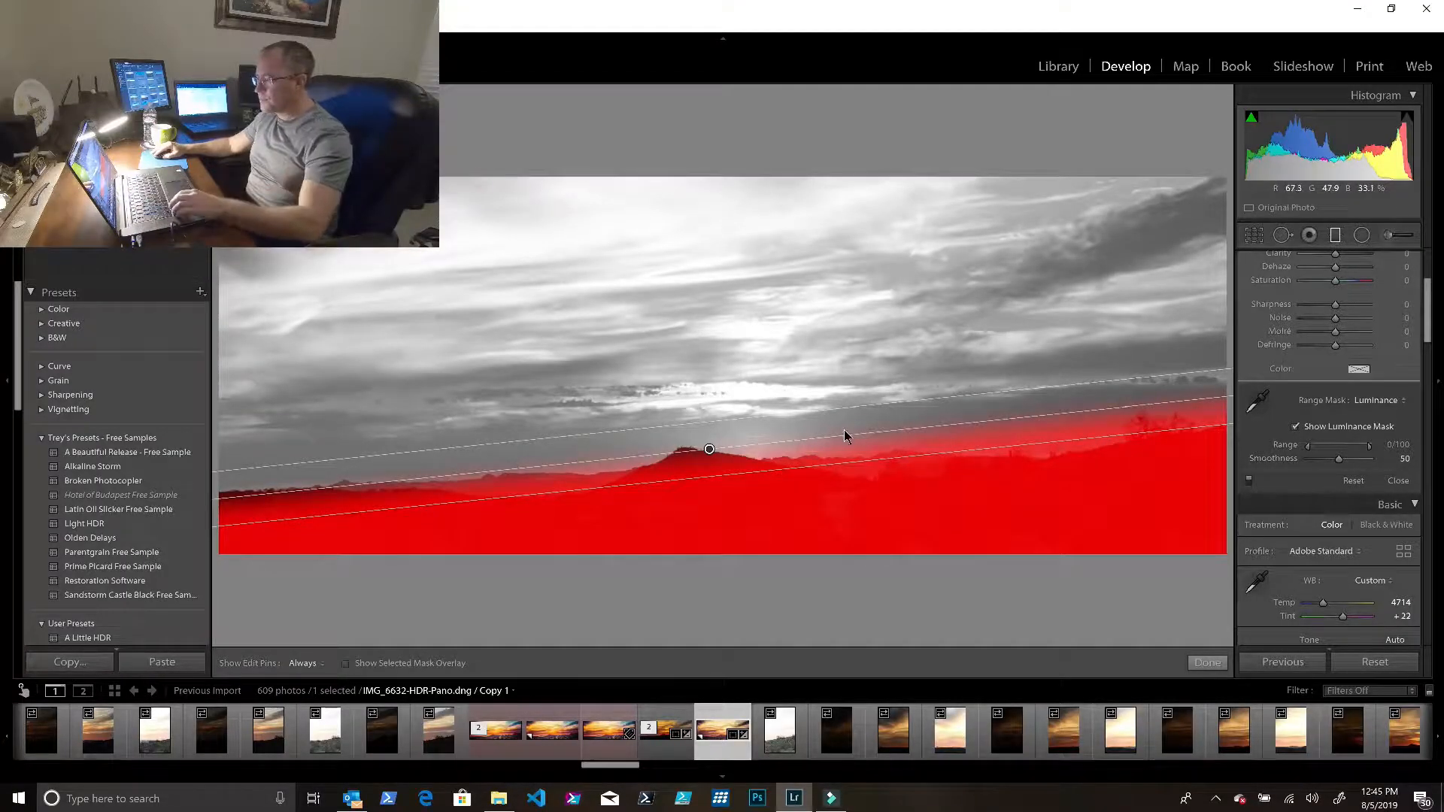
mouse_move(816, 431)
mouse_down()
mouse_move(1093, 404)
mouse_move(1153, 383)
mouse_move(1204, 382)
mouse_move(1232, 407)
mouse_move(1145, 435)
mouse_move(823, 460)
mouse_up()
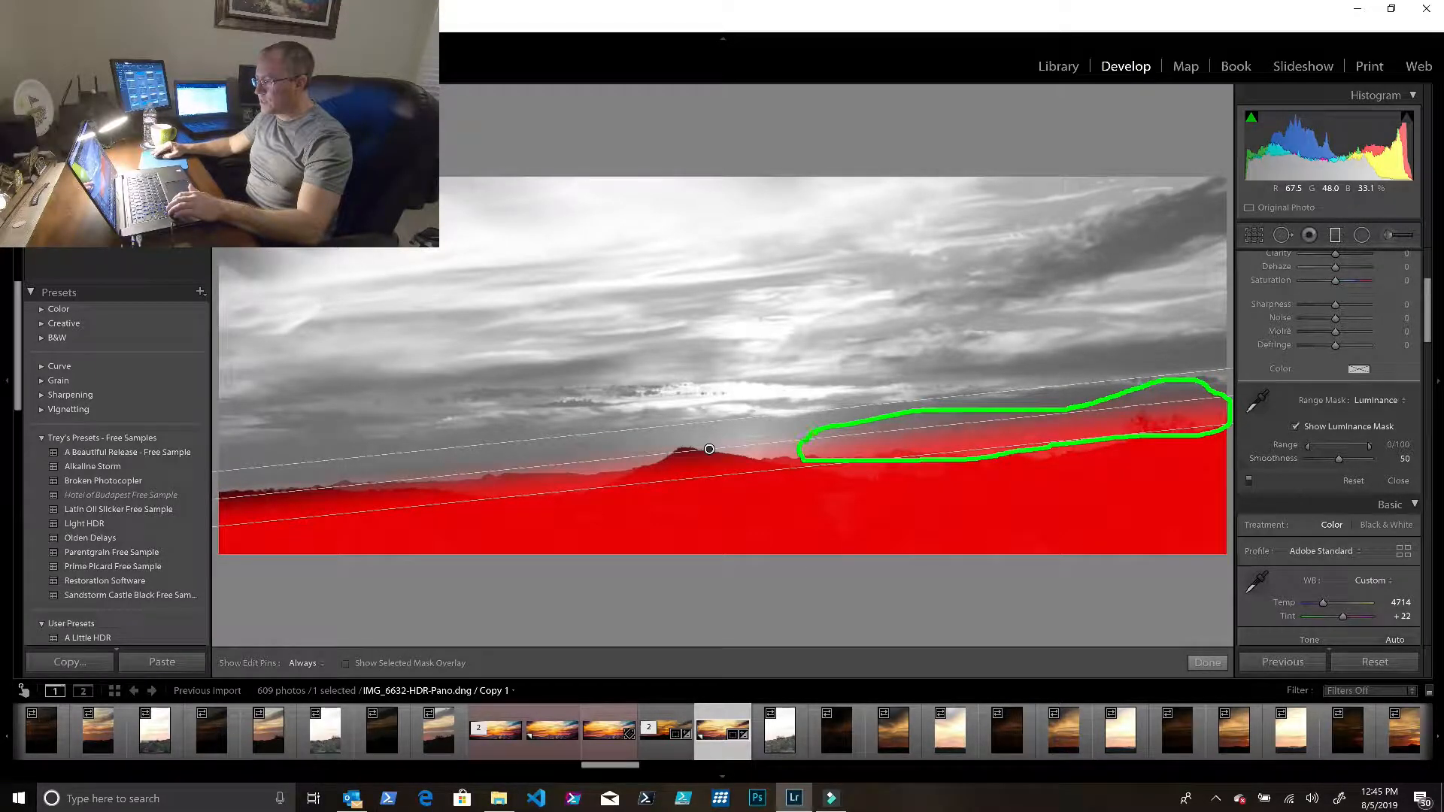
mouse_move(709, 449)
mouse_down()
mouse_move(656, 452)
mouse_move(709, 449)
mouse_up()
mouse_move(261, 472)
mouse_down()
mouse_move(394, 480)
mouse_move(192, 508)
mouse_up()
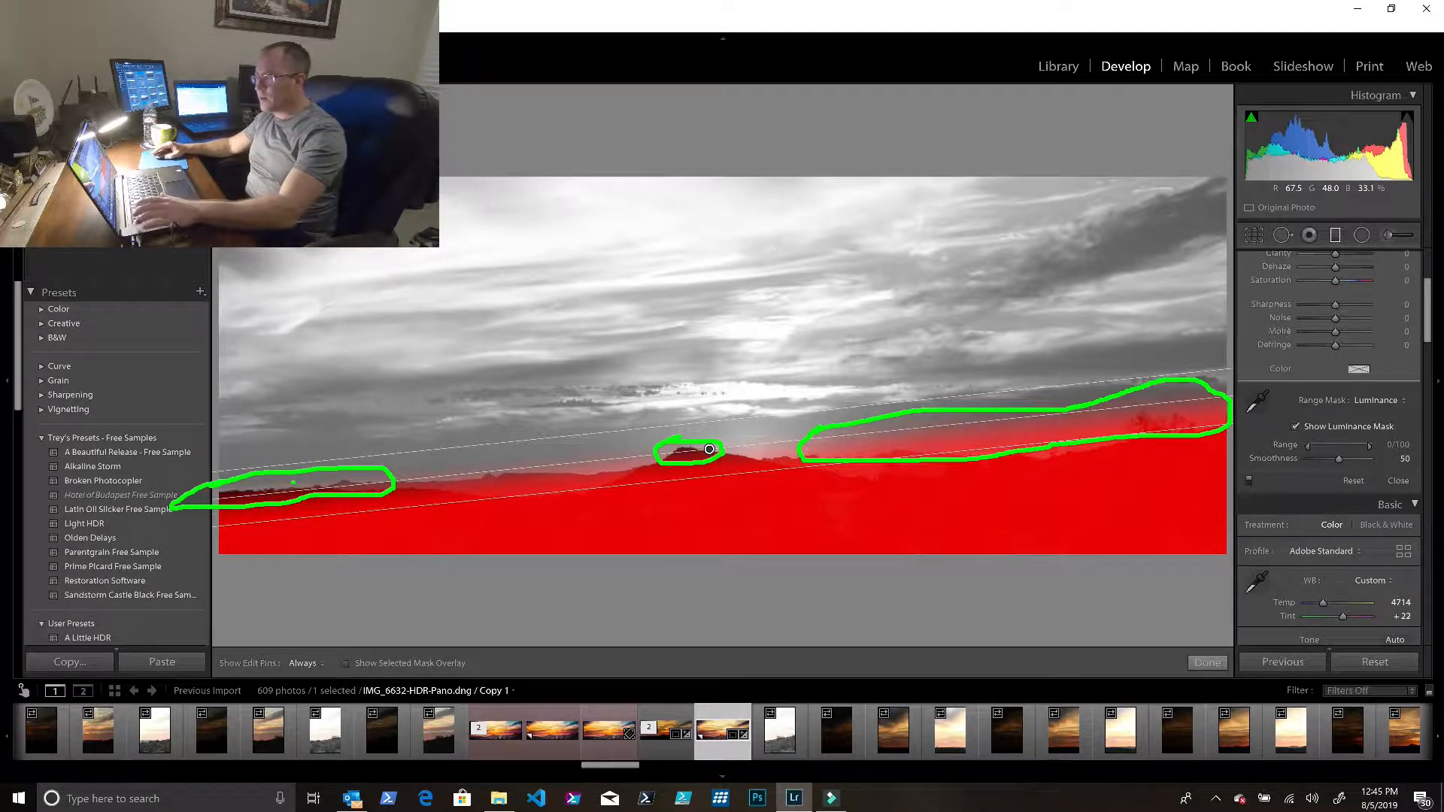
key(Escape)
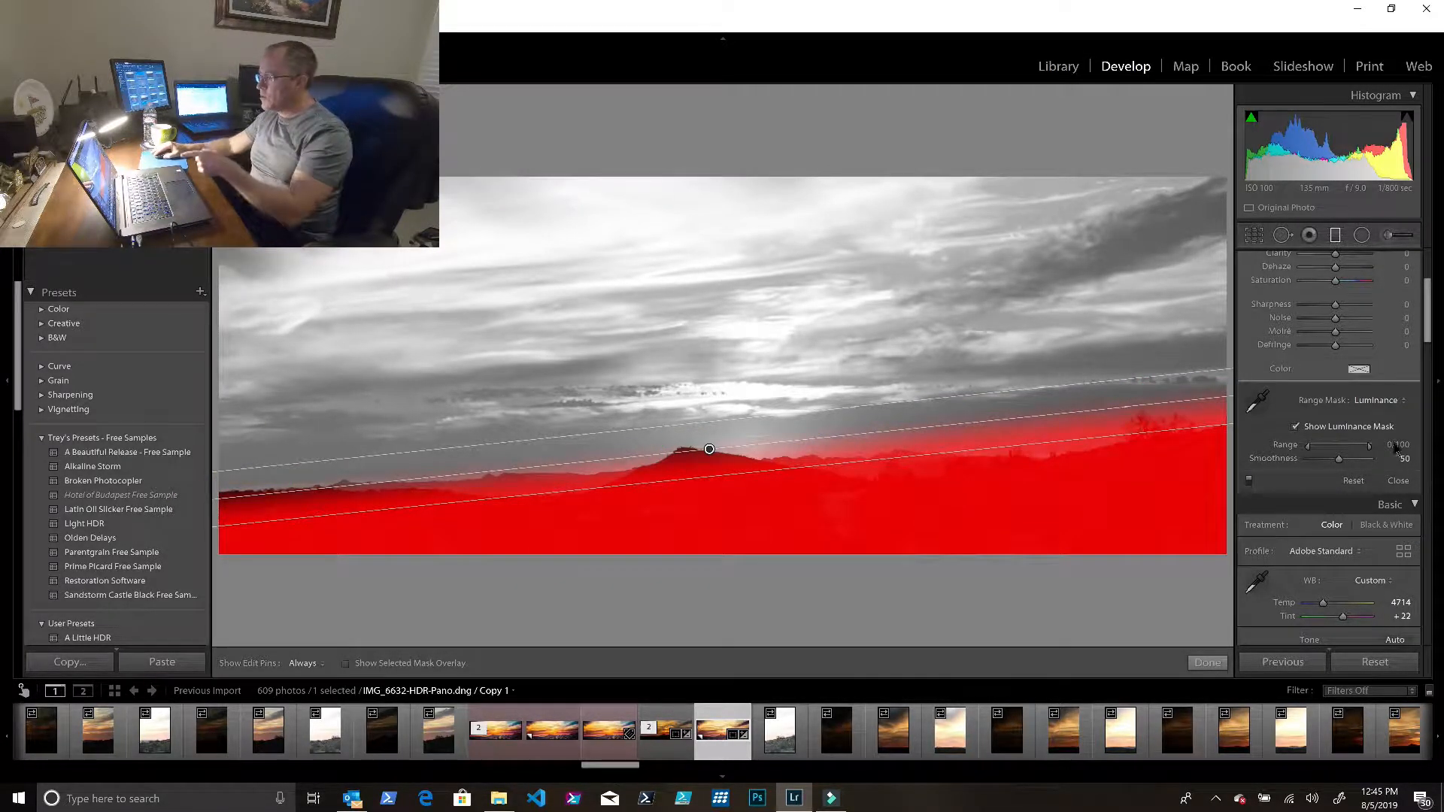
key(ctrl+2)
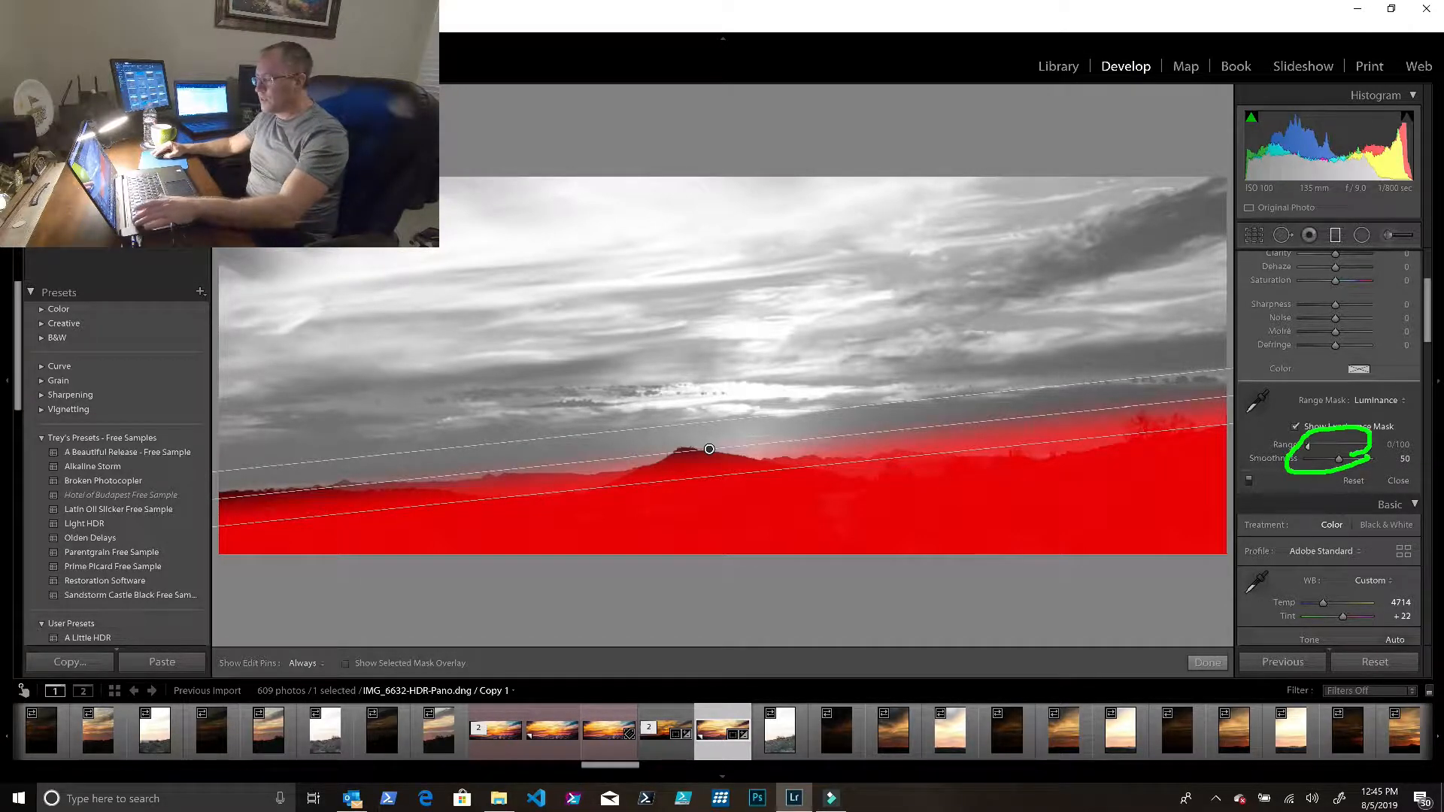
key(Escape)
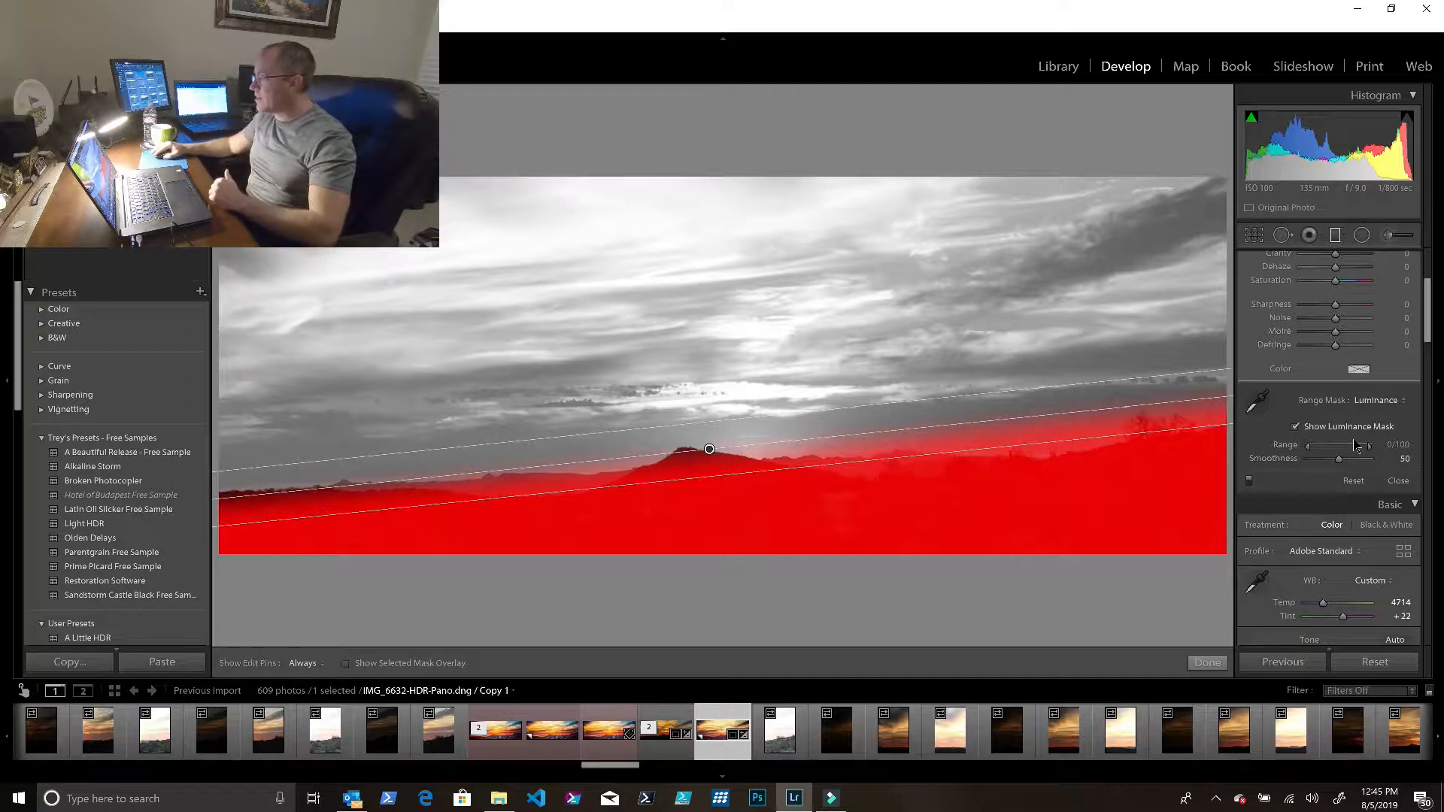
Step: Set the luminance mask's range to 0/34 so the filter affects only the dark foreground
drag(1308, 446, 1353, 450)
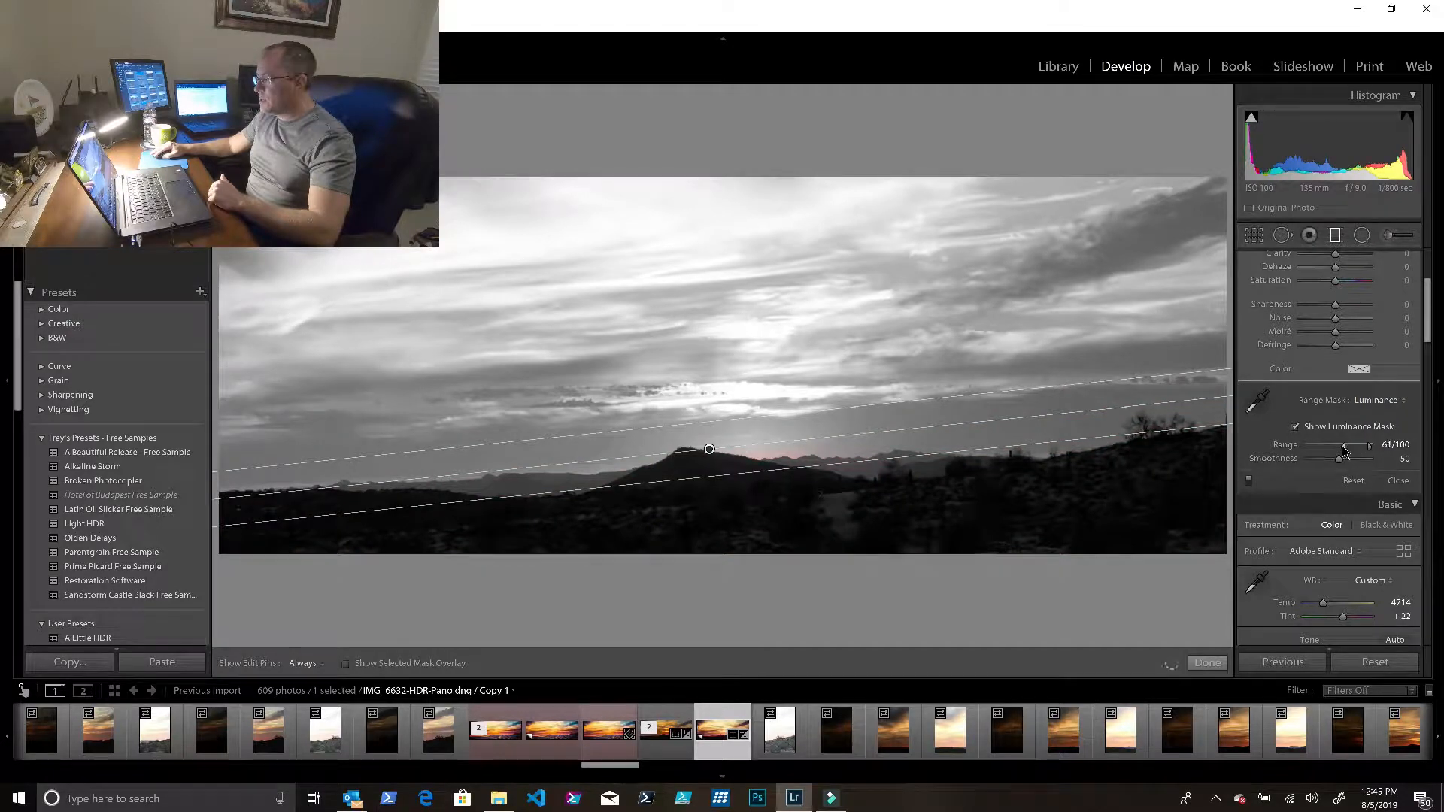
mouse_move(1340, 451)
mouse_down()
mouse_move(1309, 449)
mouse_move(1362, 453)
mouse_move(1340, 452)
mouse_up()
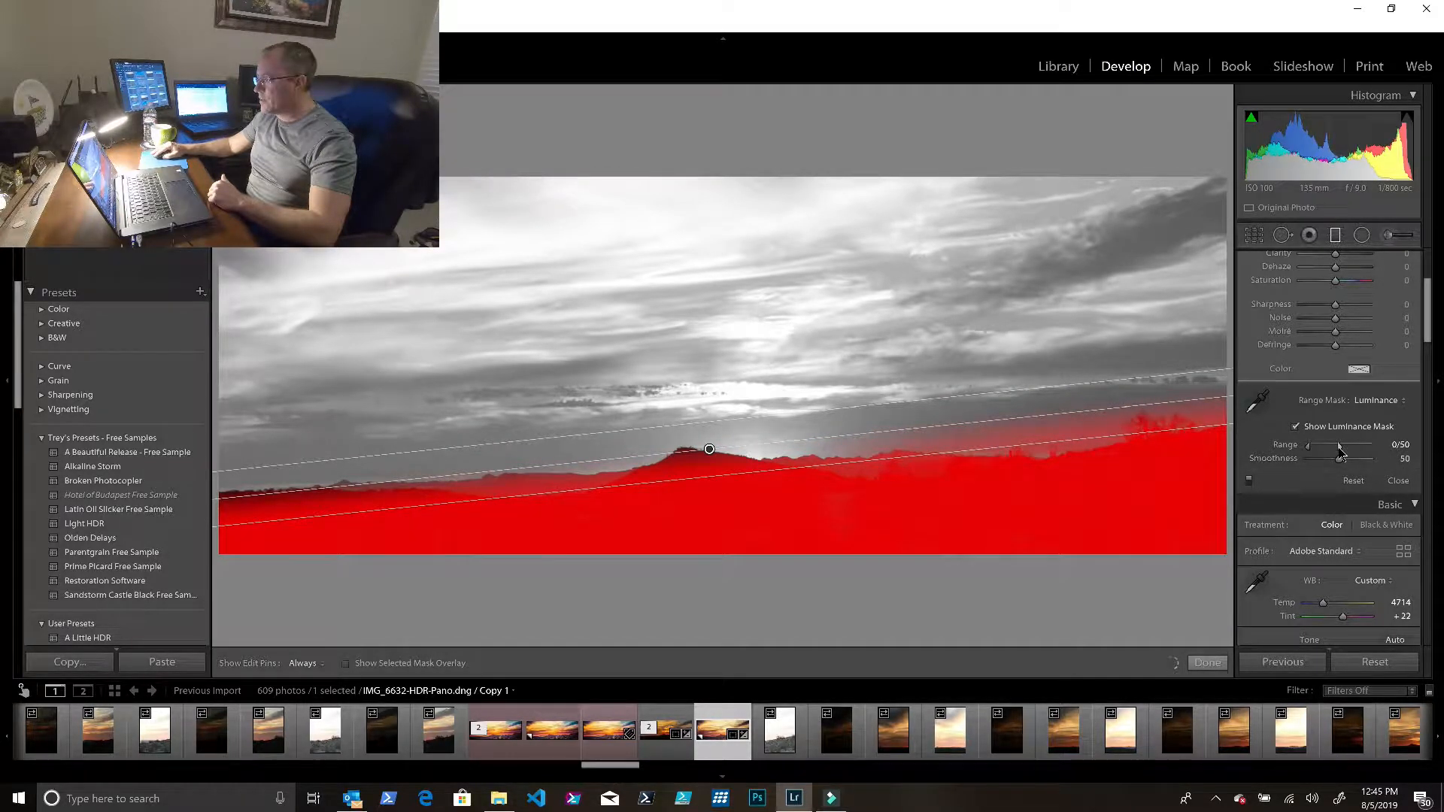
drag(1335, 453, 1332, 453)
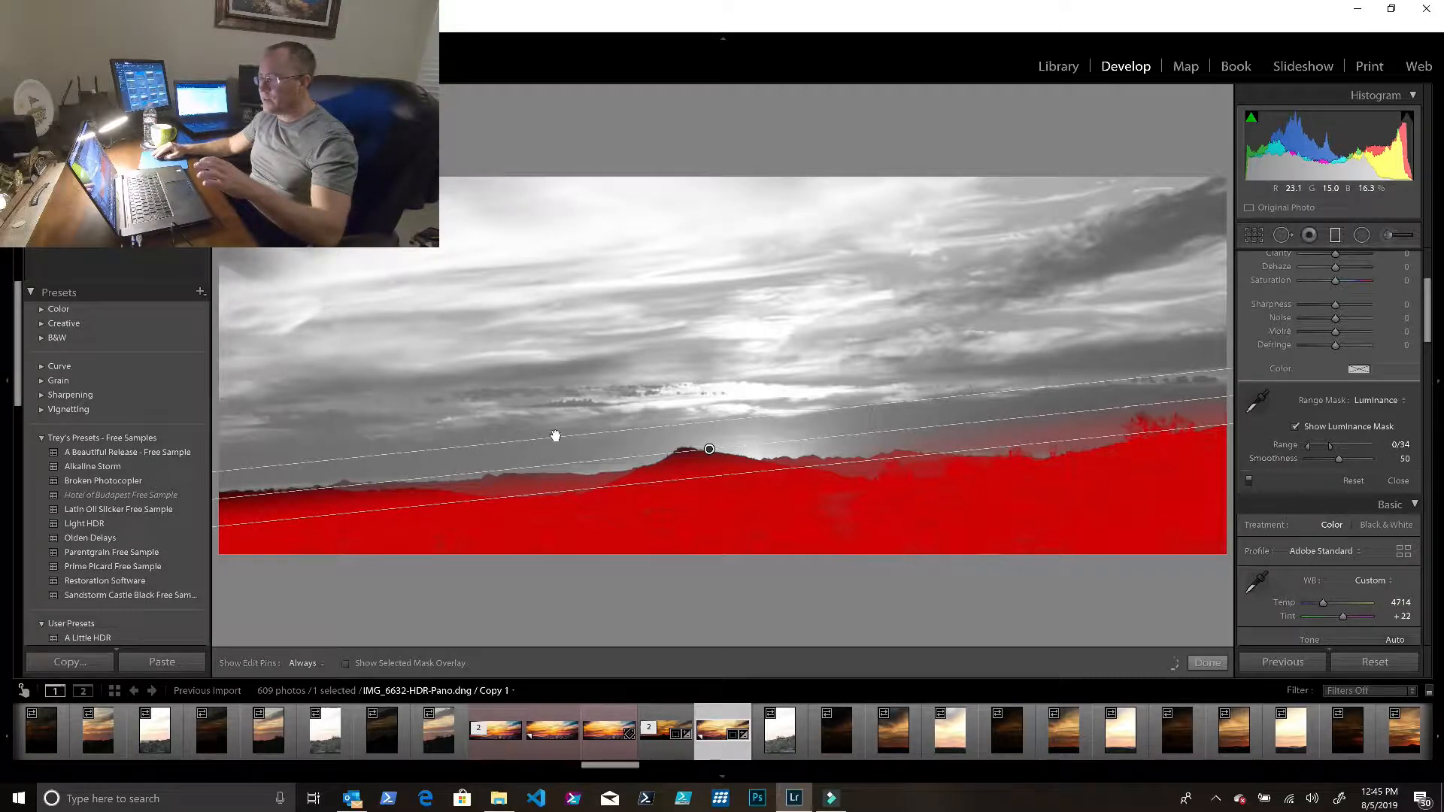
Step: Move the graduated filter slightly upward to cover the mountain peak fully, and hide the luminance mask
drag(553, 435, 553, 427)
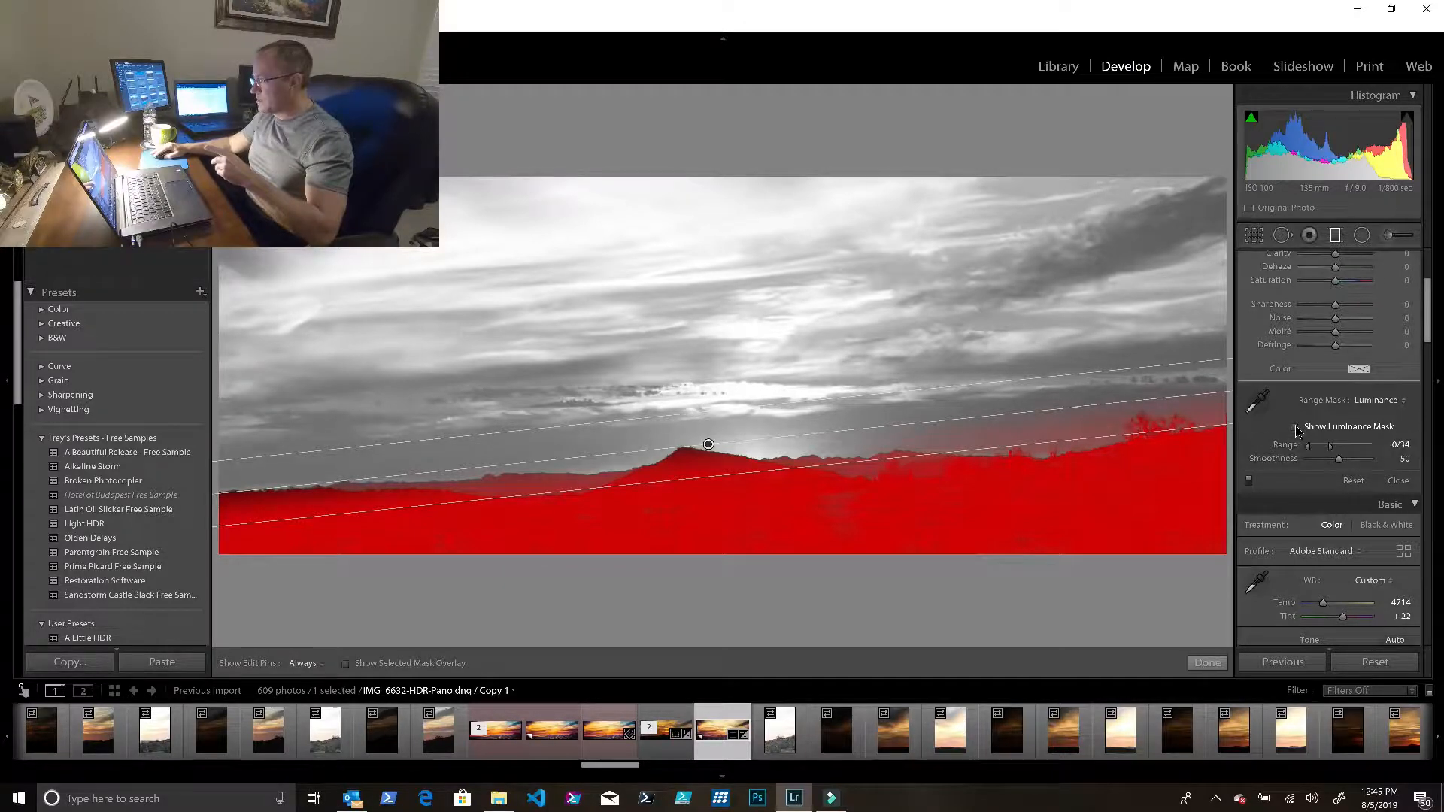
click(1295, 427)
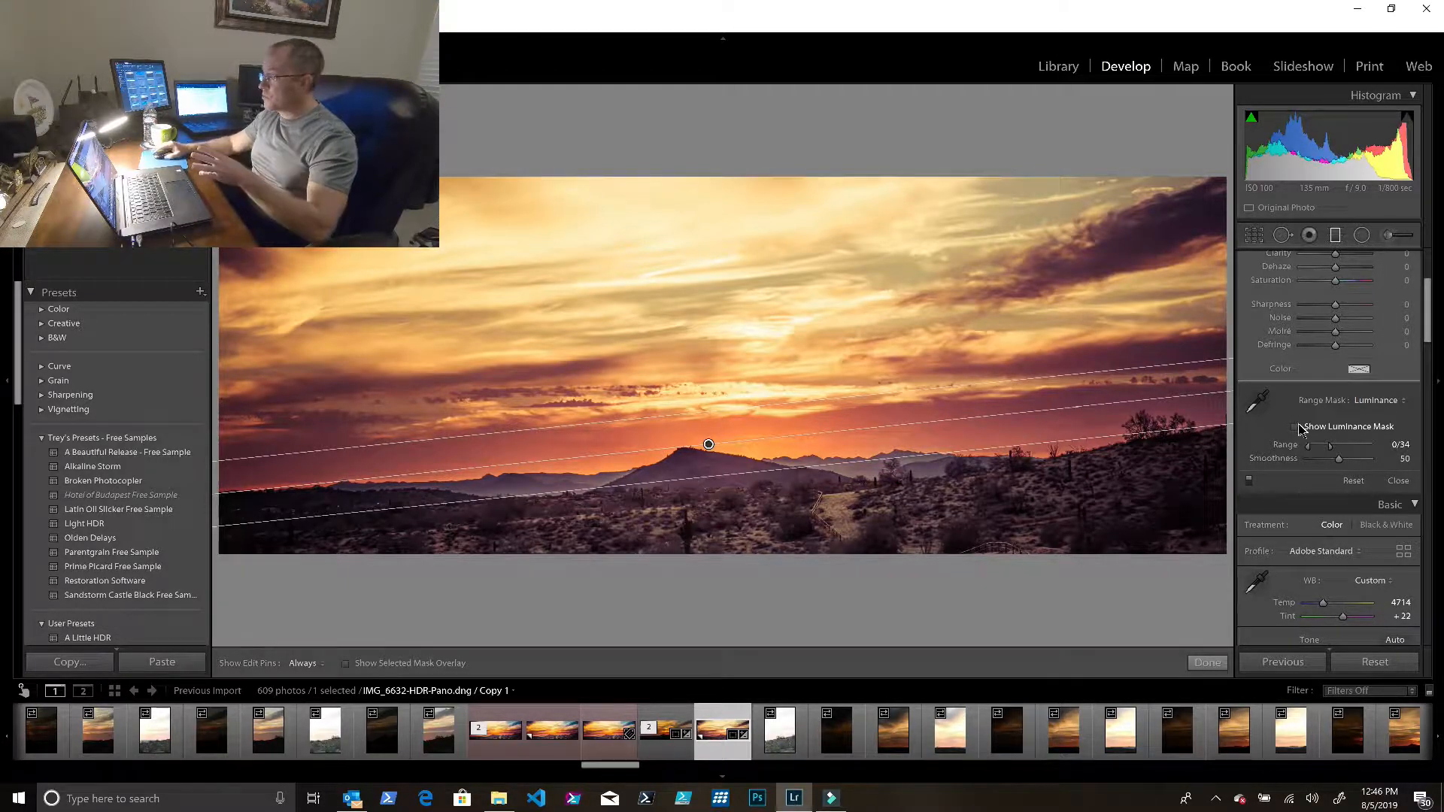
Step: Set the graduated filter's Temp to 37, Exposure to 1.30, Shadows to 69 and Blacks to 5, and finish the filter
scroll(1278, 421, up, 5)
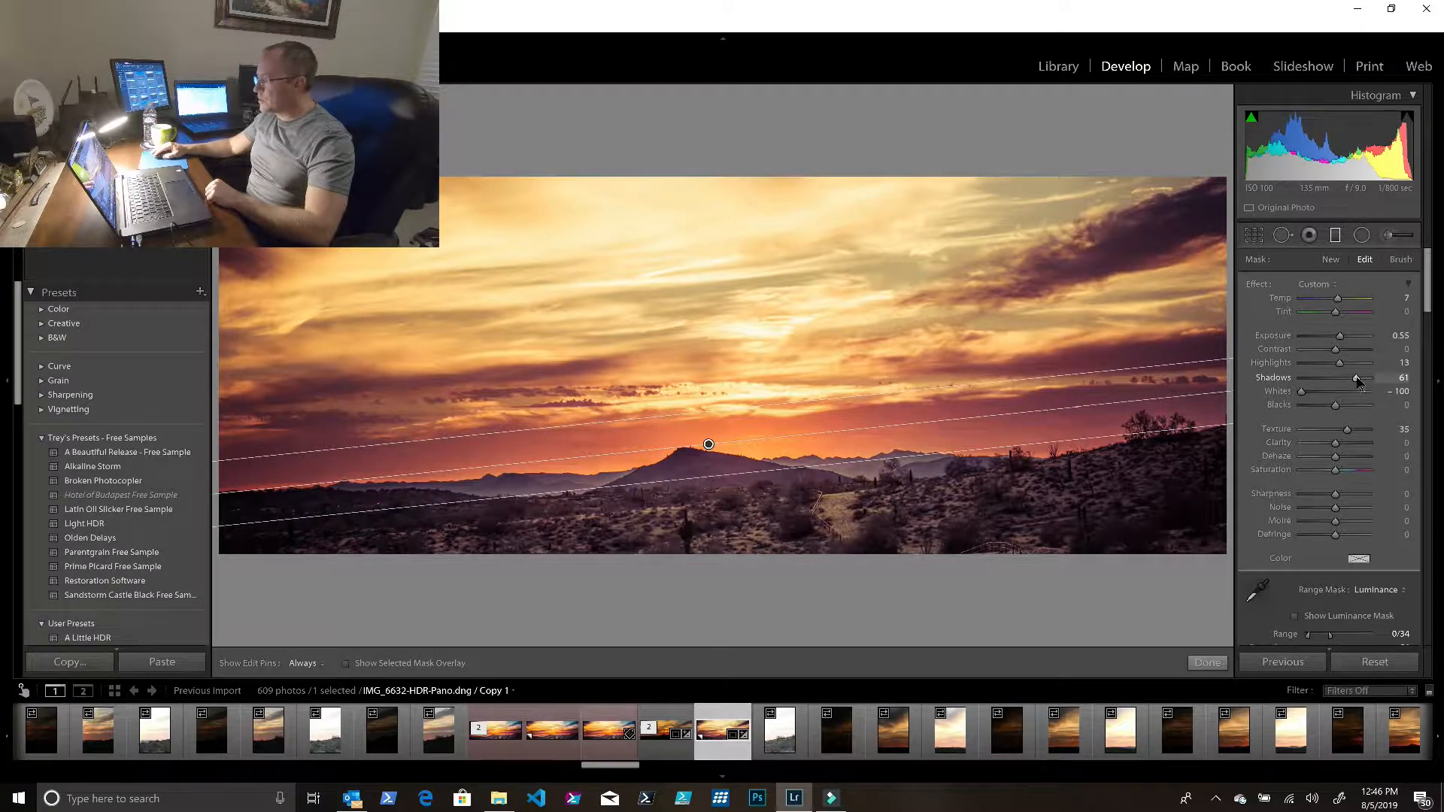
drag(1369, 382, 1405, 382)
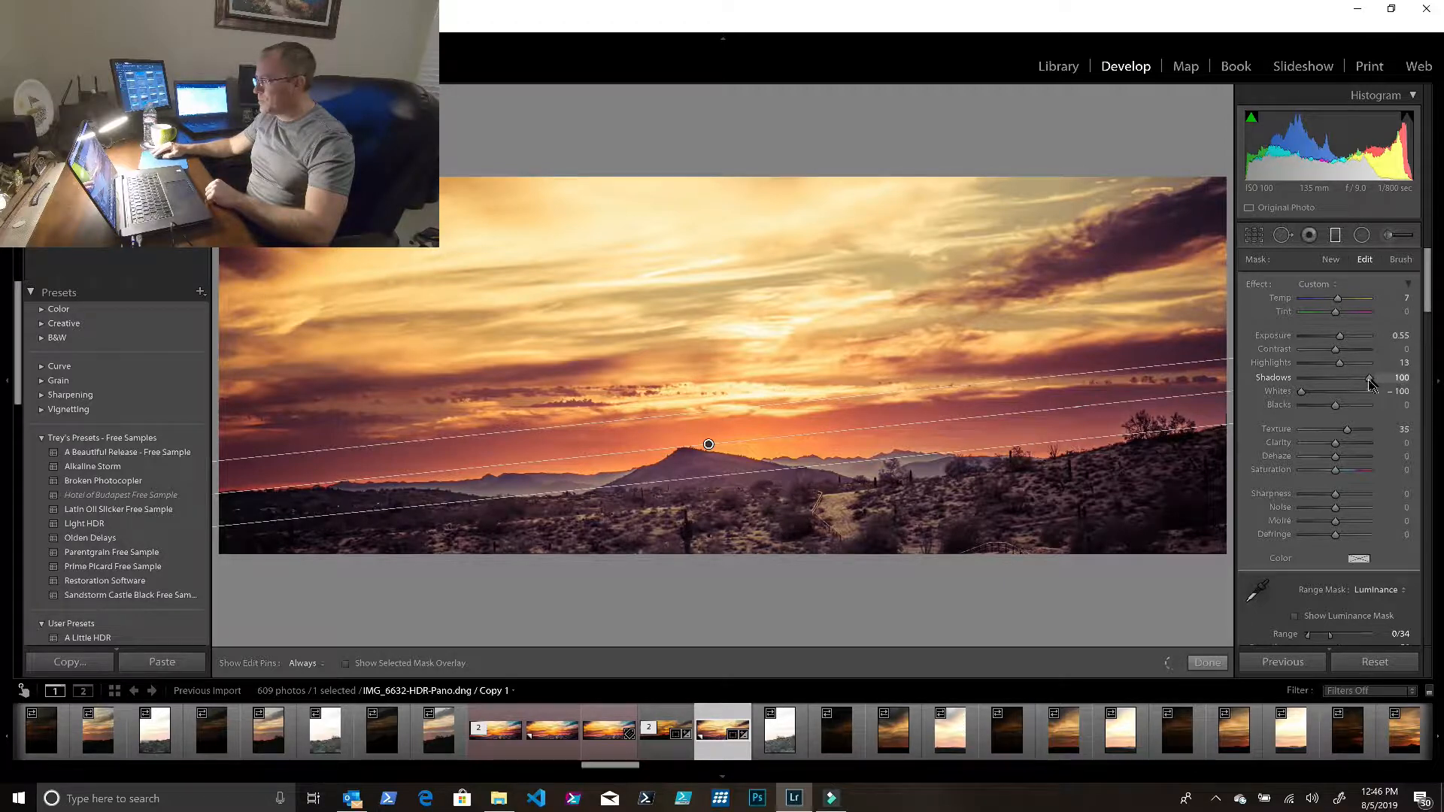
drag(1368, 382, 1404, 413)
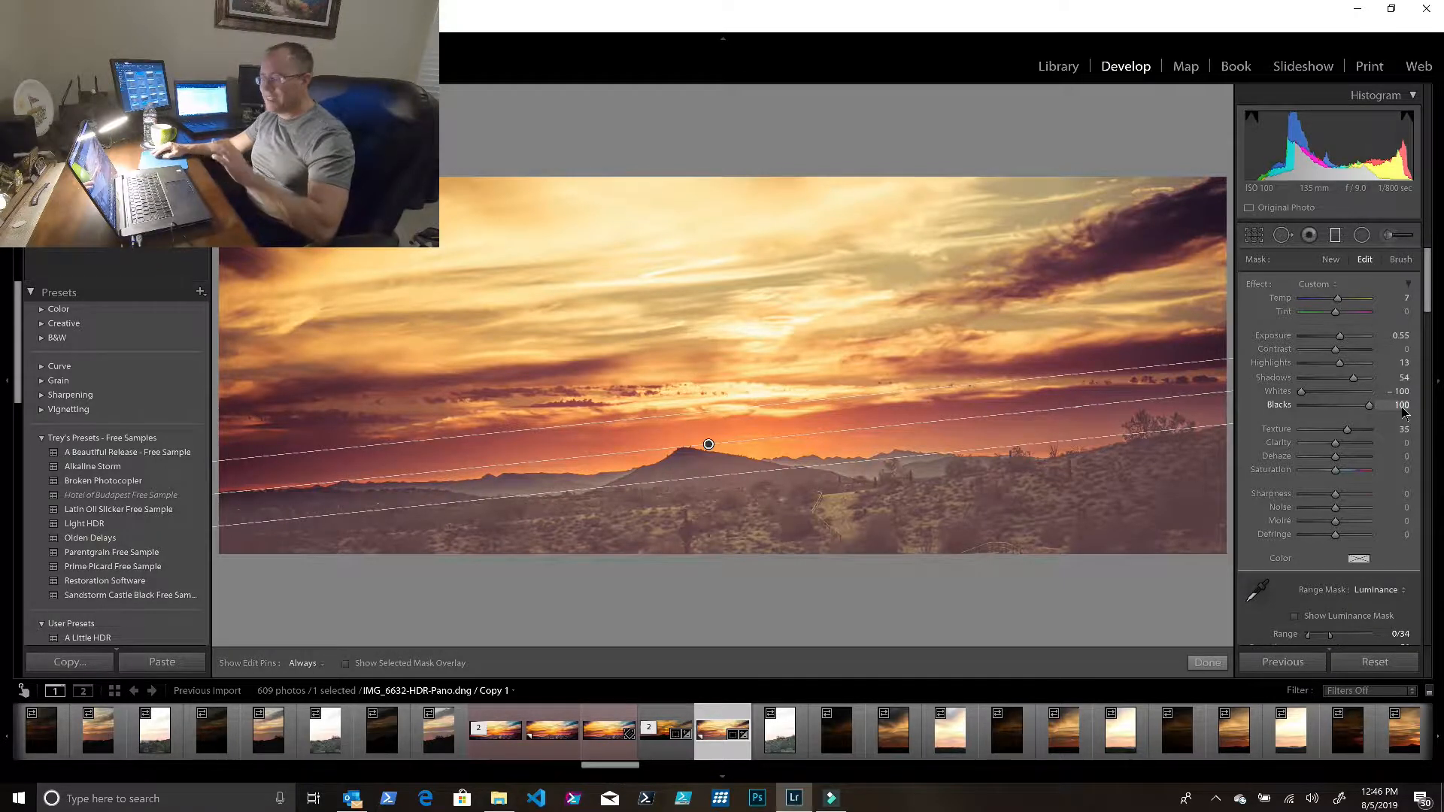
drag(1374, 409, 1388, 379)
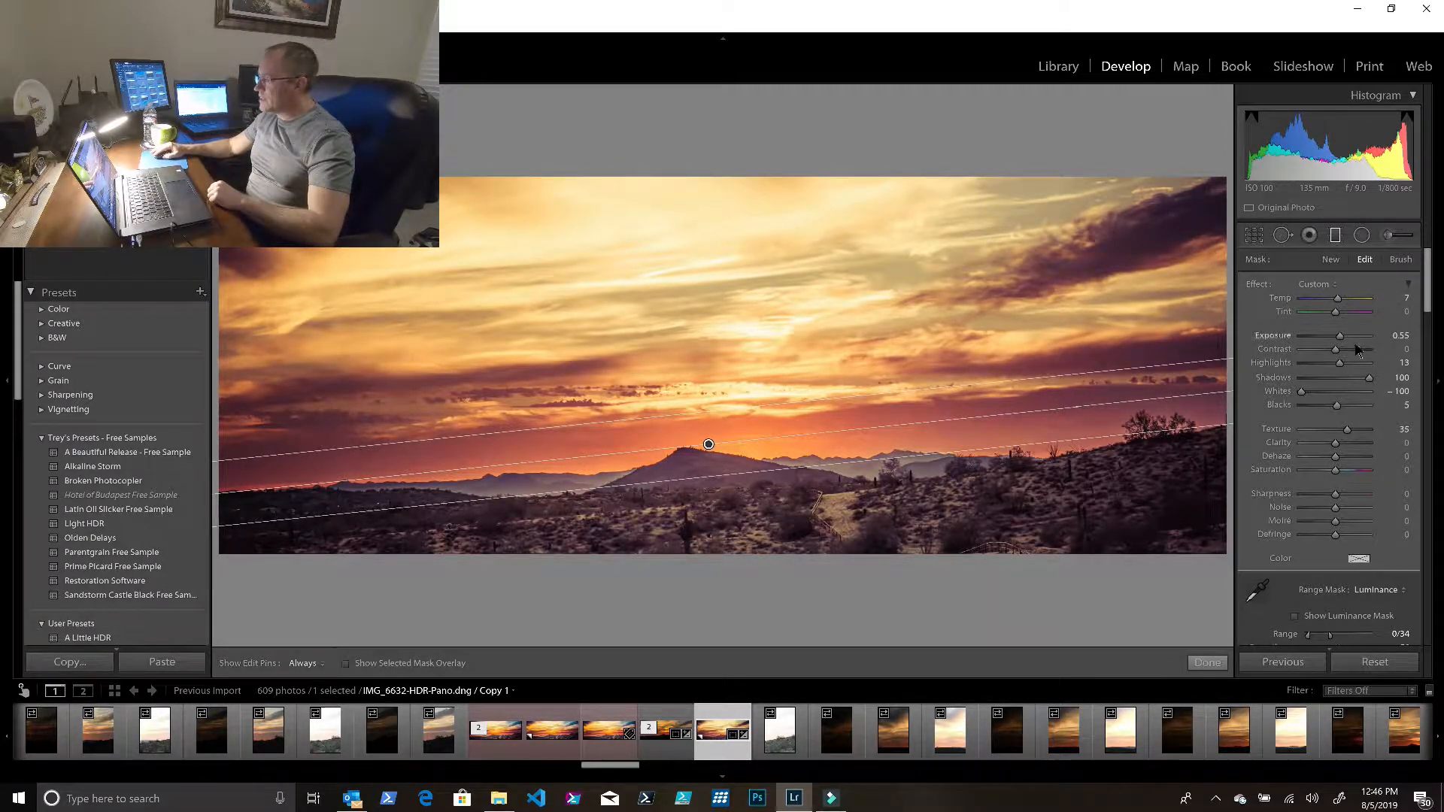
drag(1352, 342, 1357, 382)
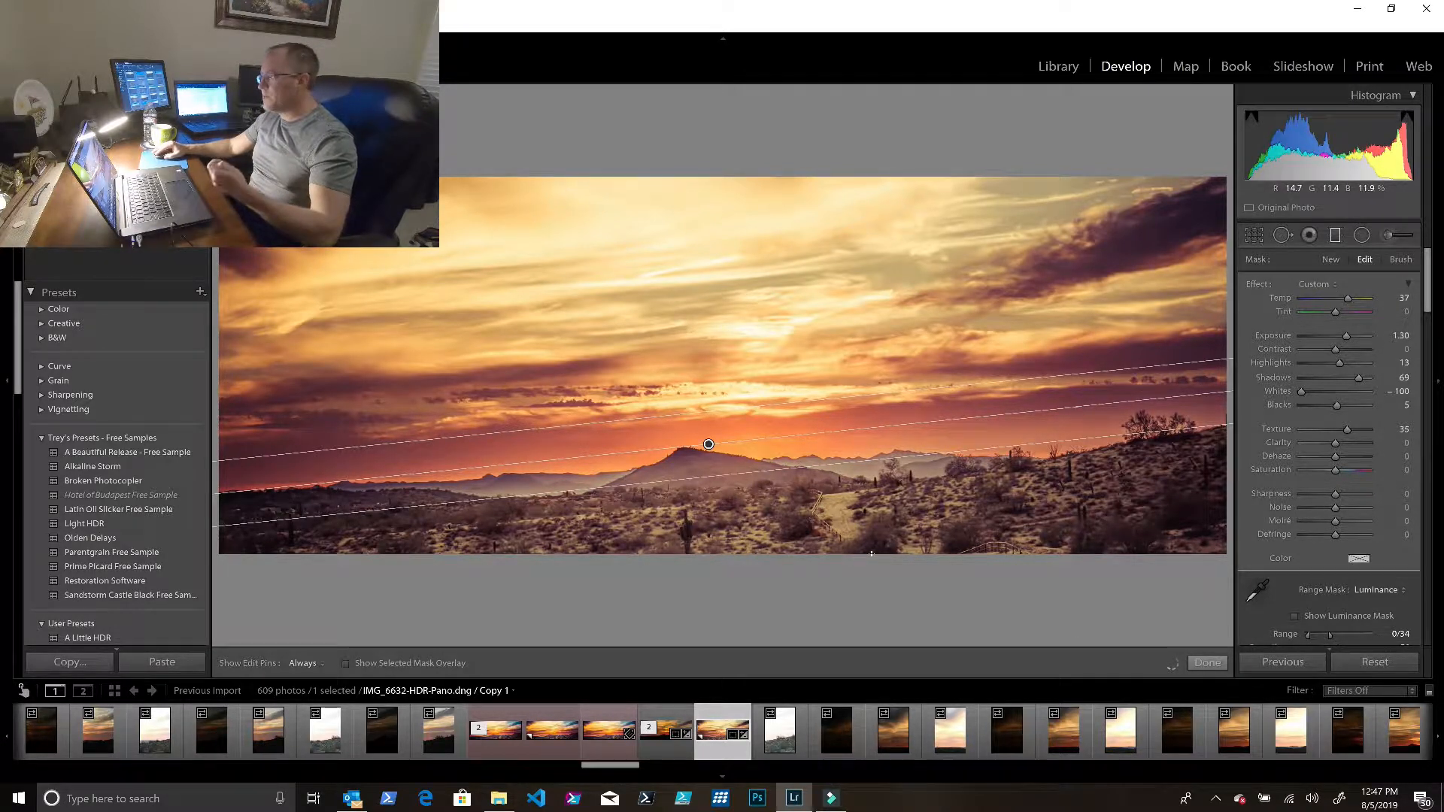
click(1209, 663)
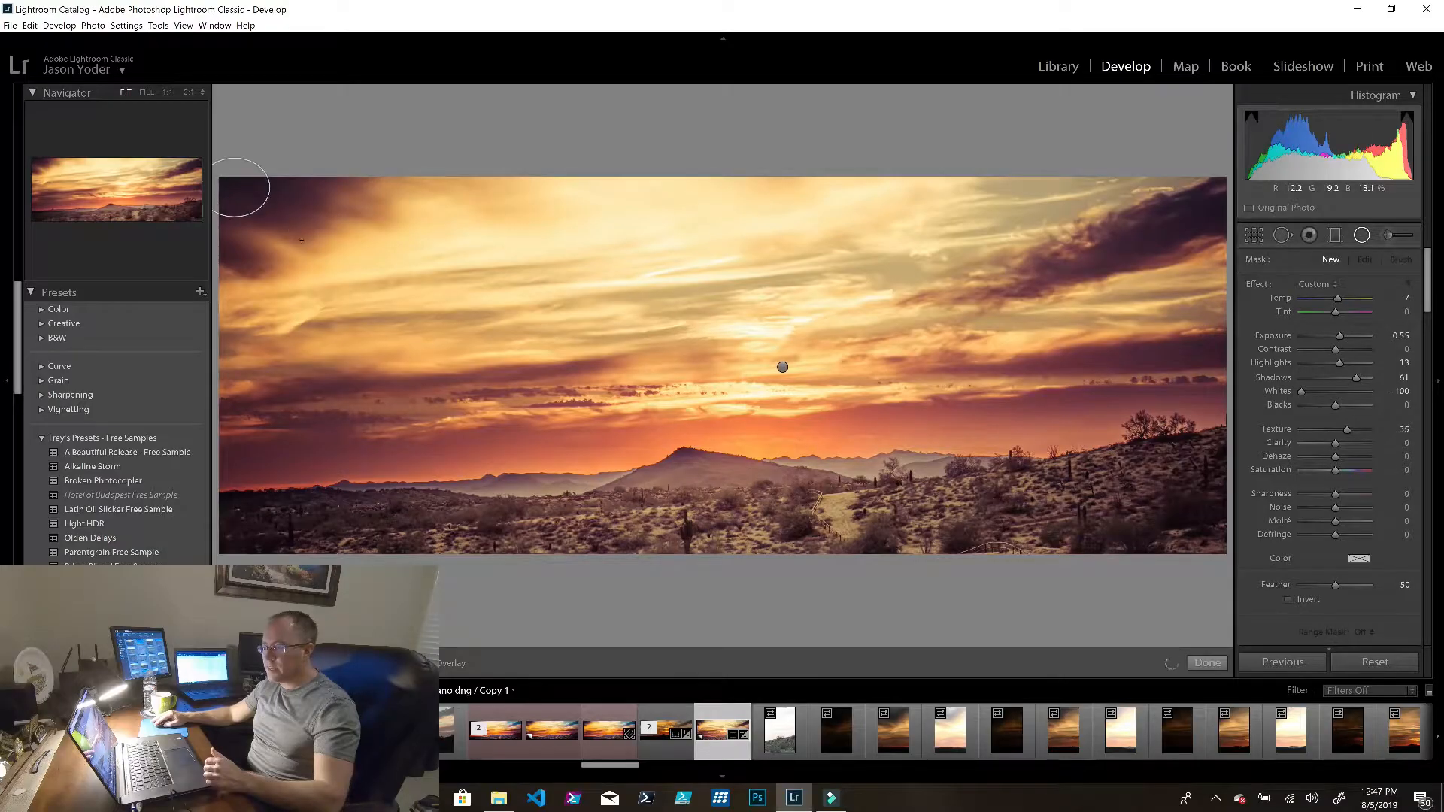
Step: Draw an inverted radial filter over the dark cloud in the photo's upper-left corner, limited by a luminance range mask of 0/80
drag(301, 240, 386, 303)
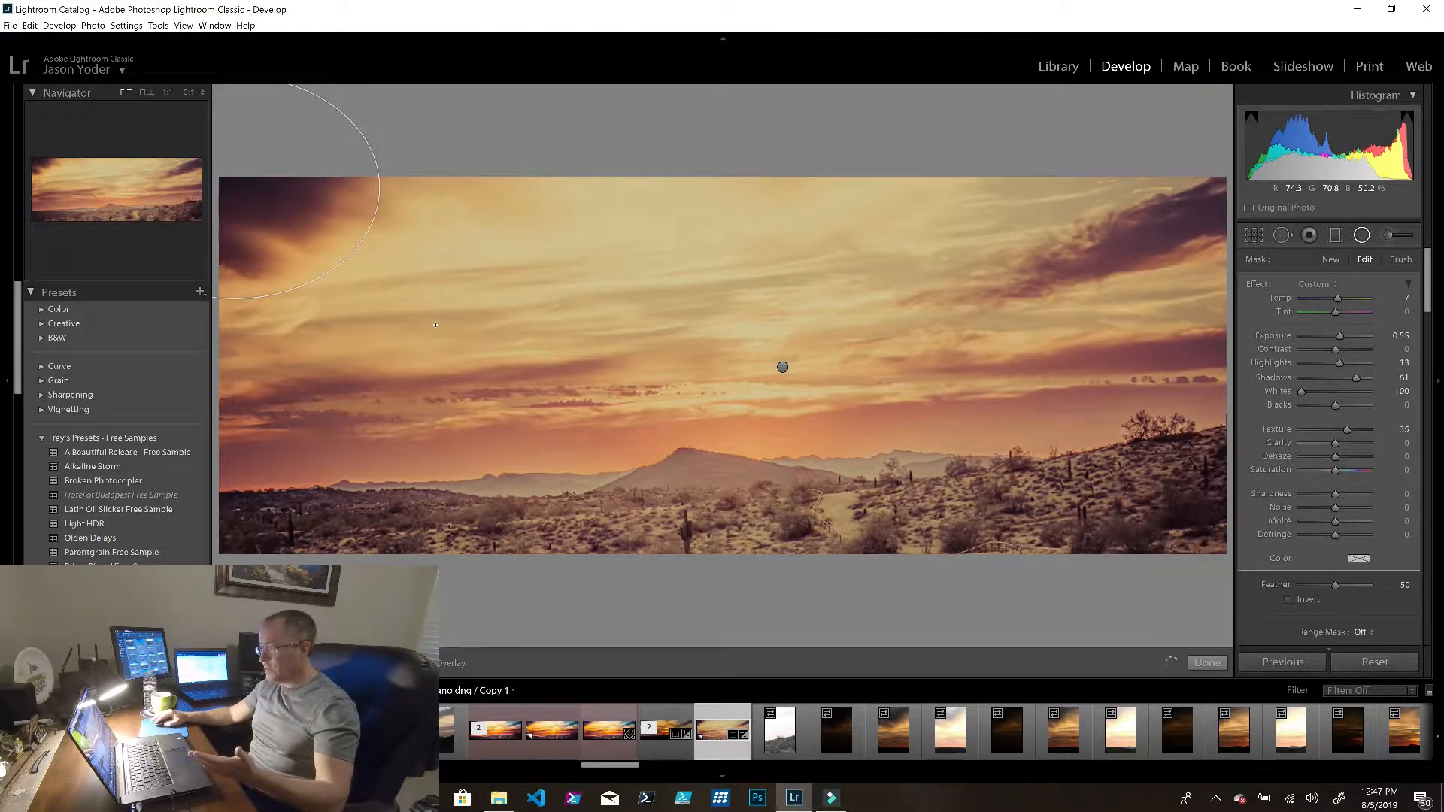
click(1290, 601)
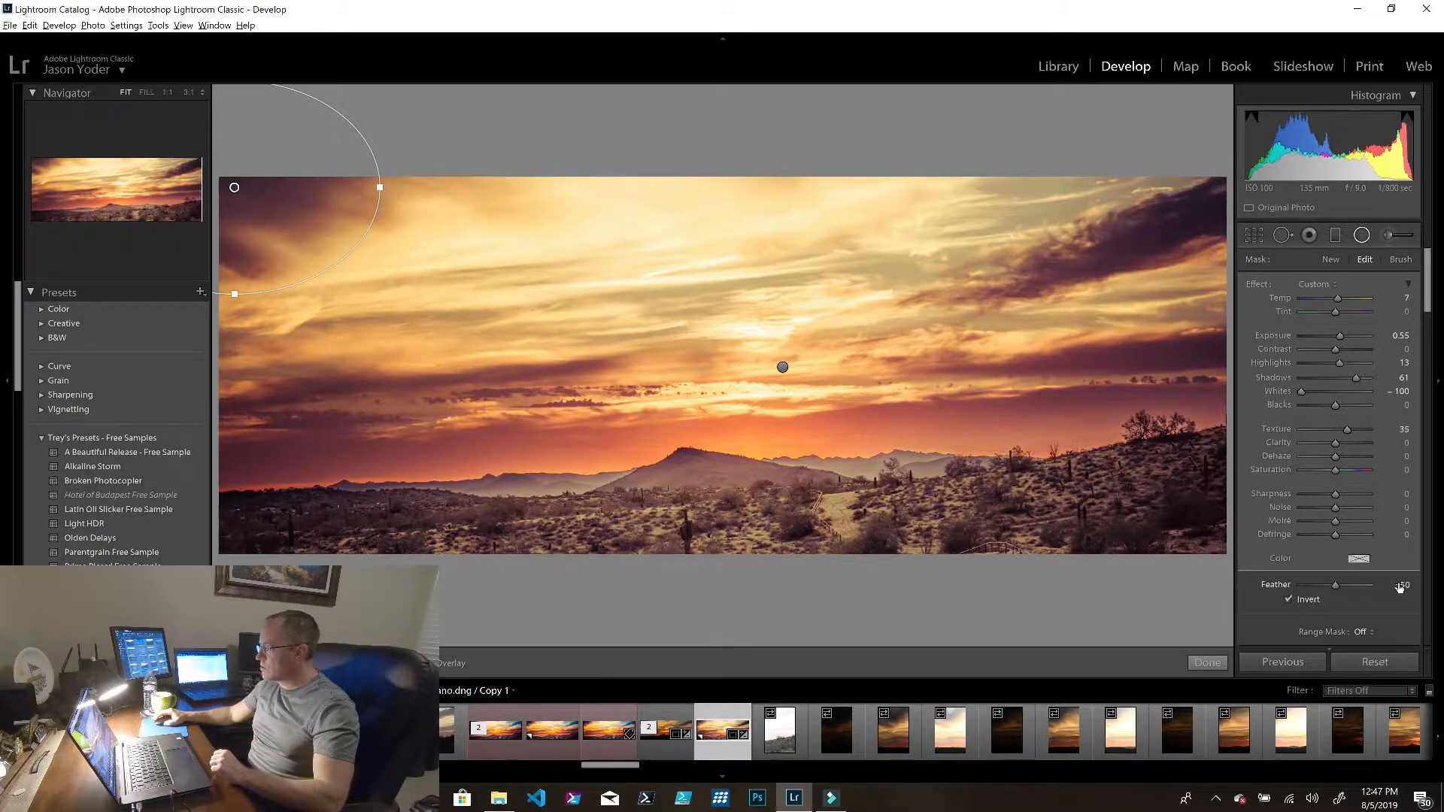
scroll(1394, 529, down, 3)
click(1373, 524)
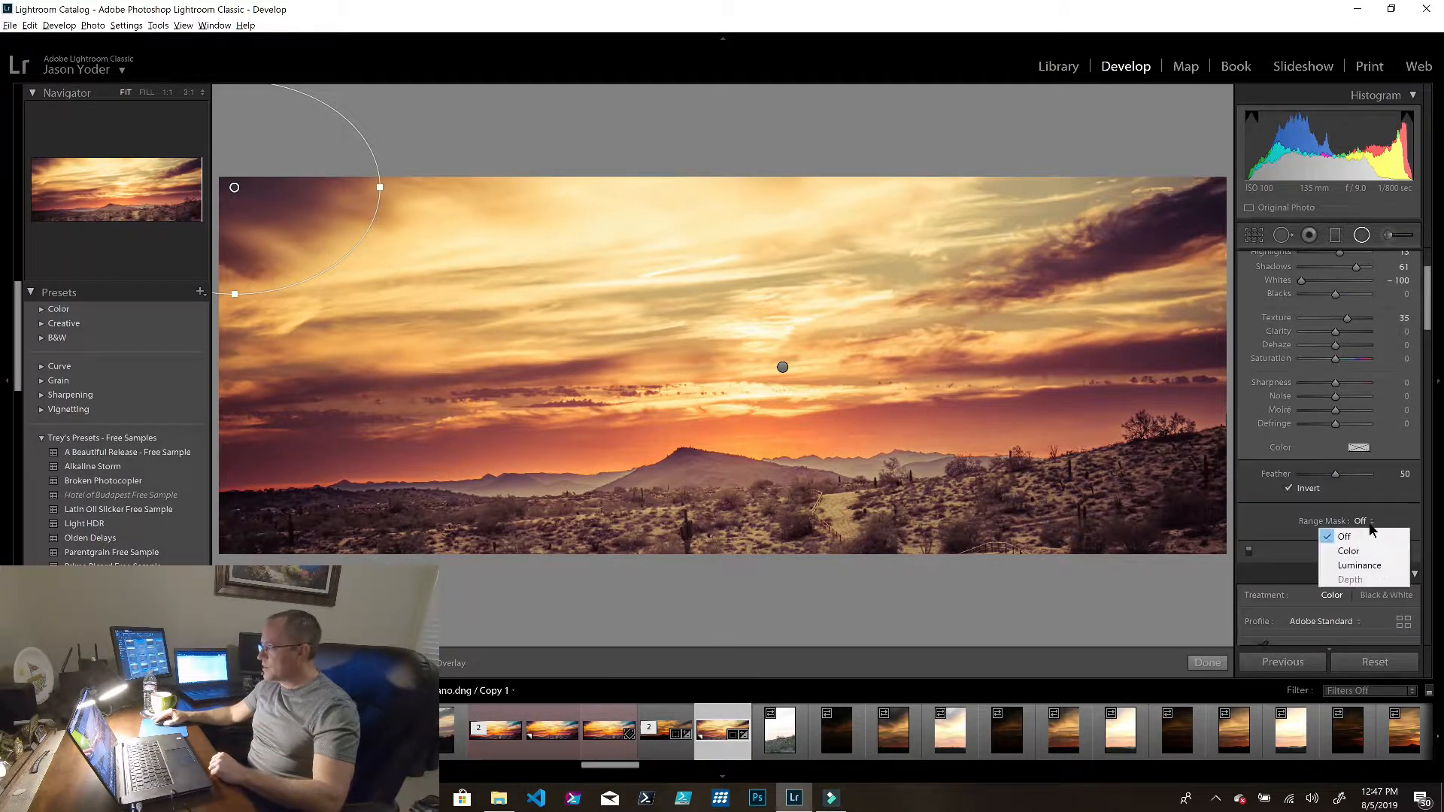
click(1370, 568)
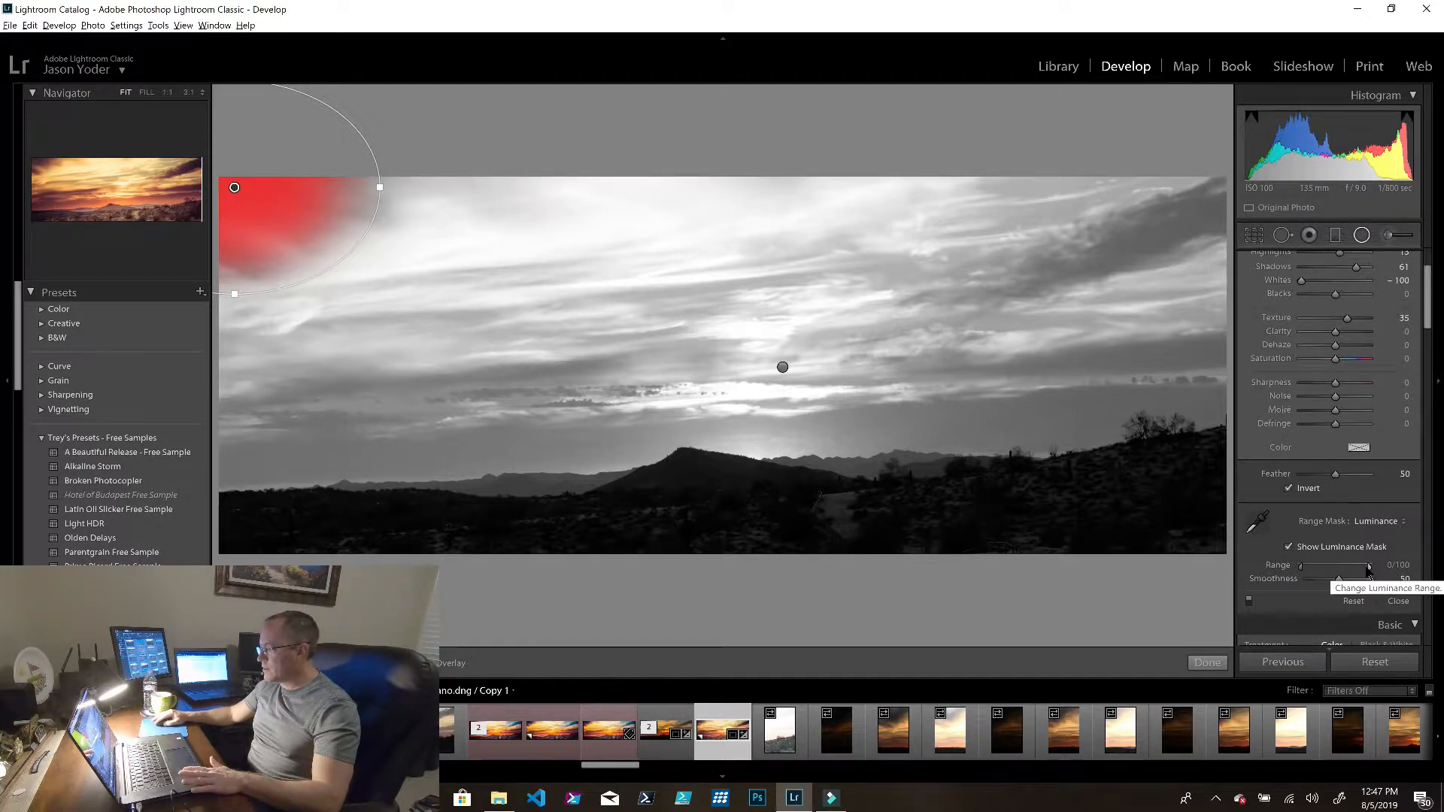
drag(1368, 570, 1356, 569)
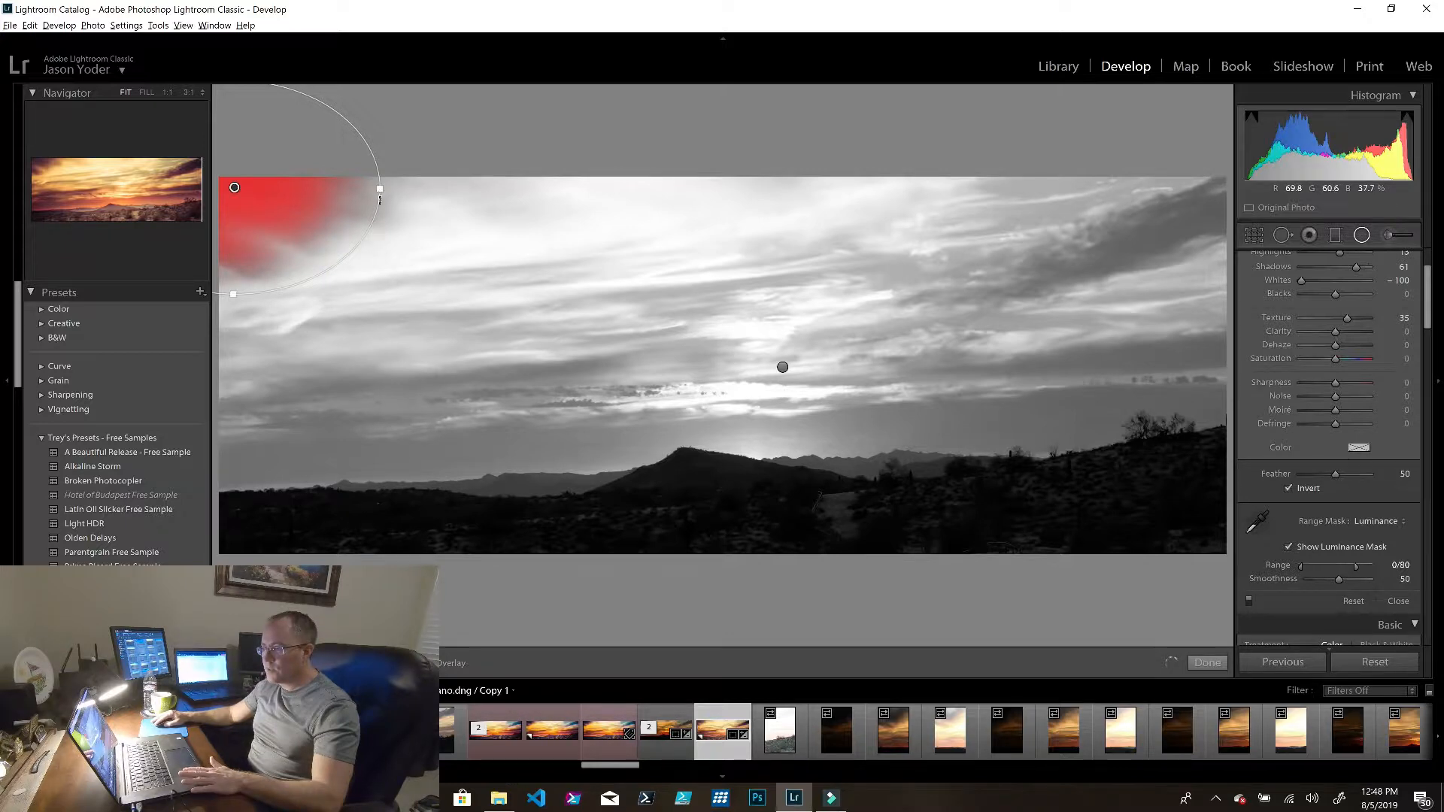
Step: Make the radial filter wider and taller to cover more of the corner cloud, and hide the luminance mask
drag(377, 188, 446, 189)
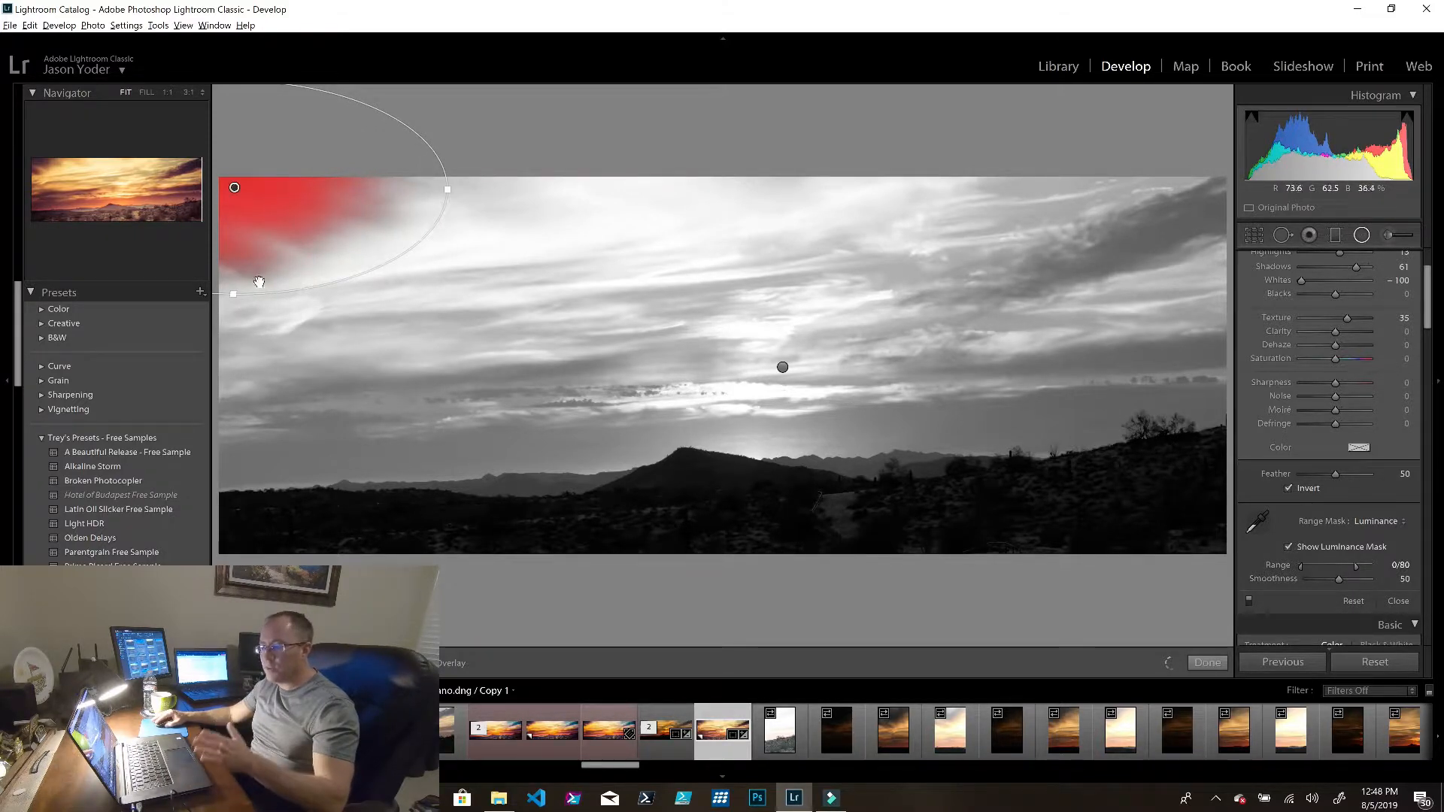
drag(234, 293, 233, 322)
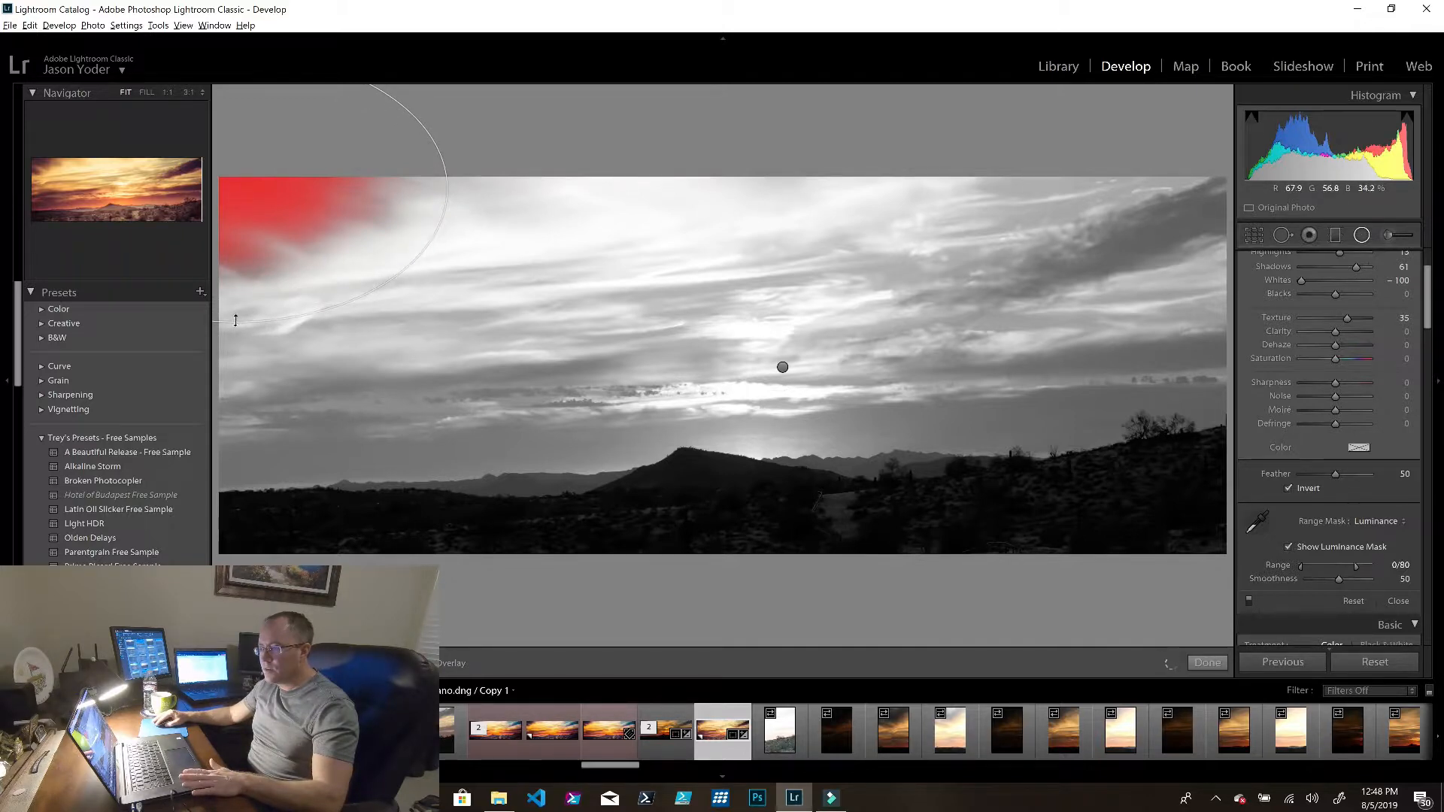
click(1290, 548)
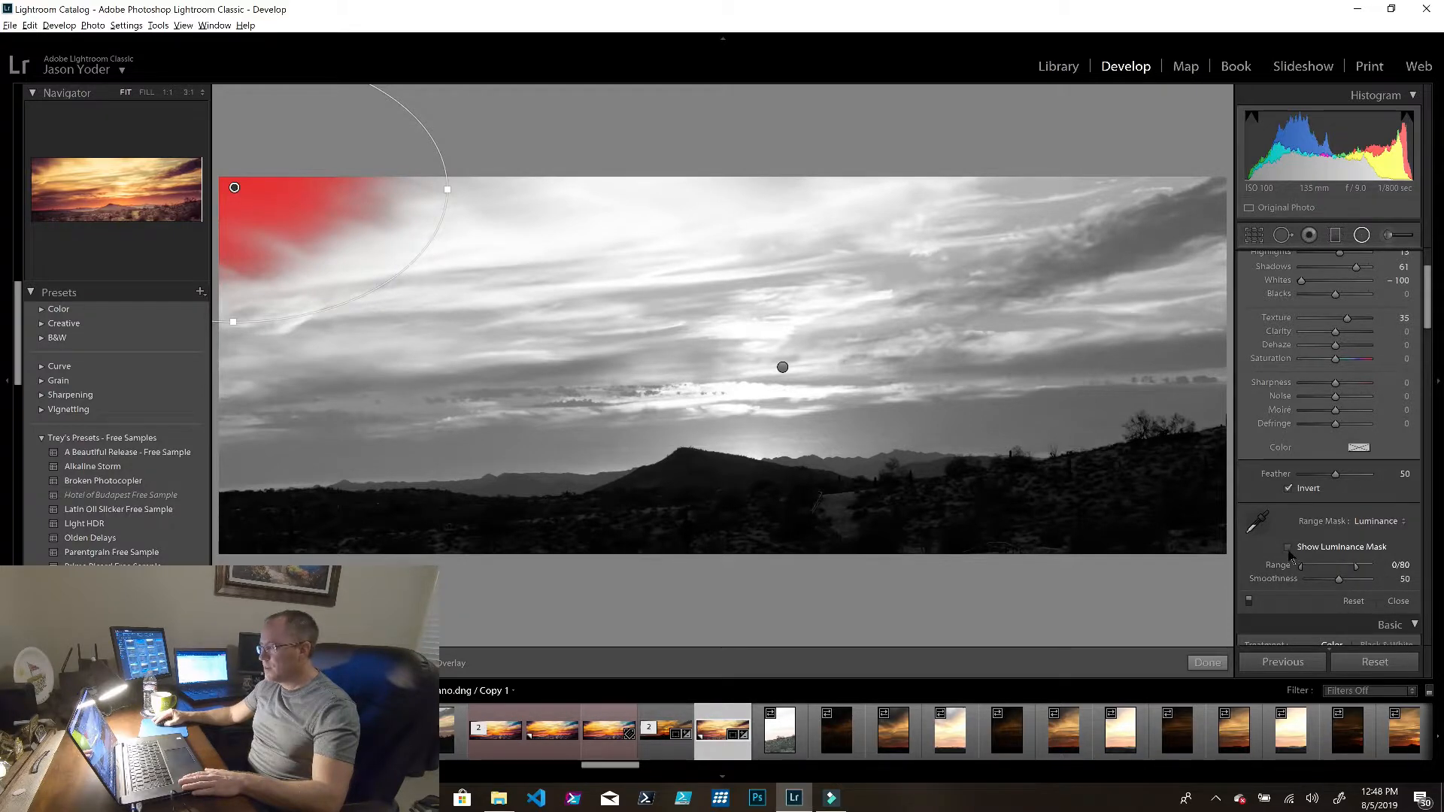
Step: Set the radial filter's Exposure to 1.17 to brighten the dark corner cloud
scroll(1358, 377, up, 3)
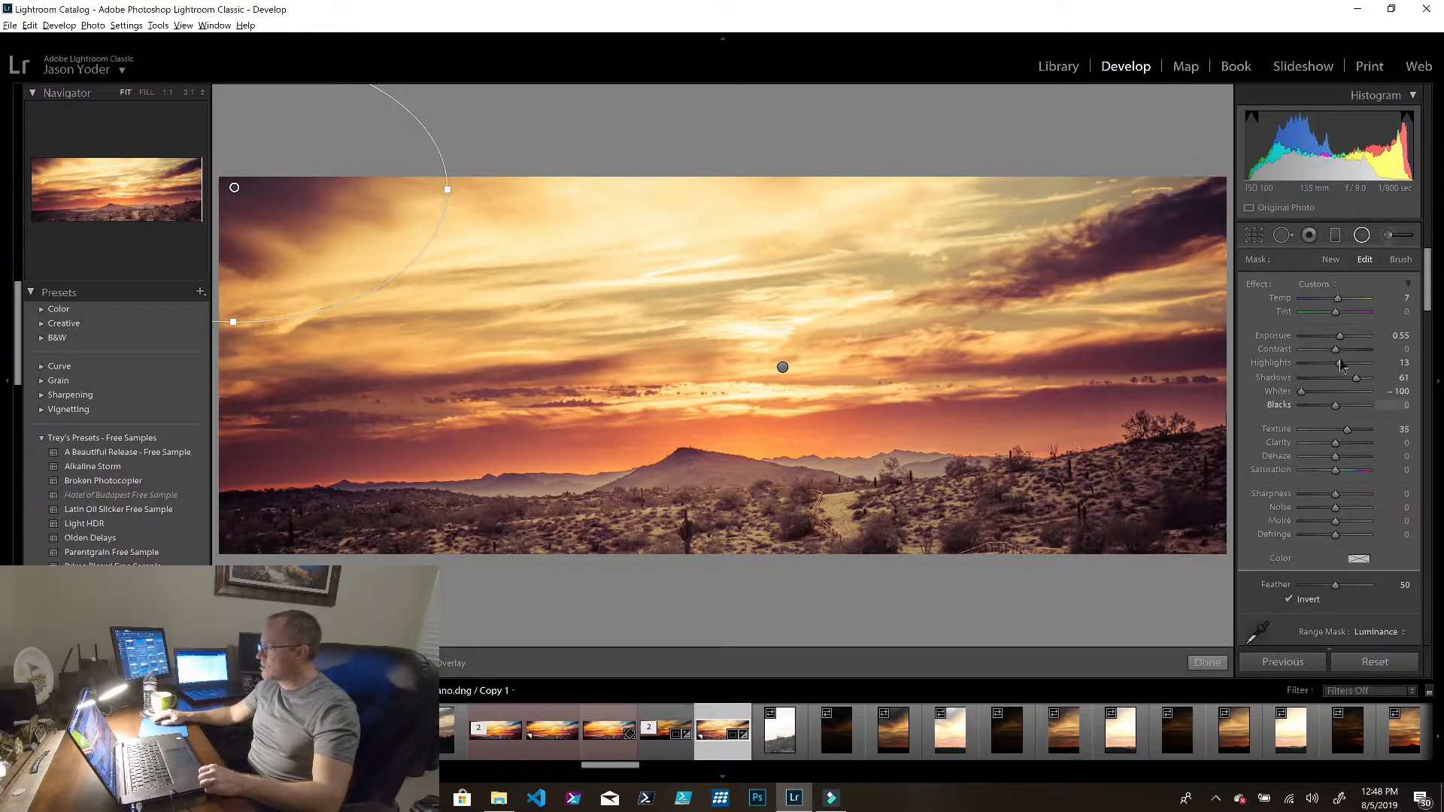
drag(1344, 343, 1353, 344)
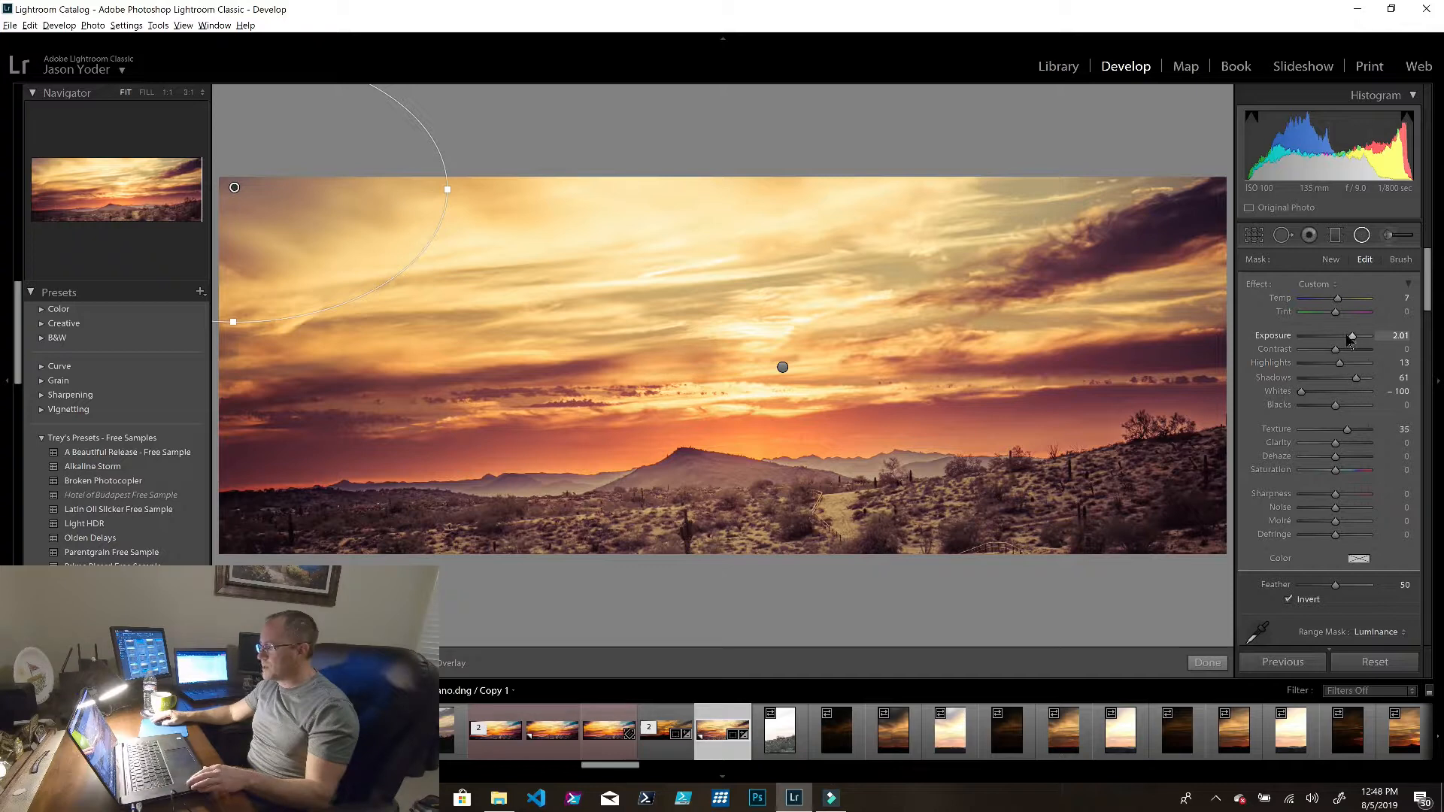
drag(1347, 341, 1347, 341)
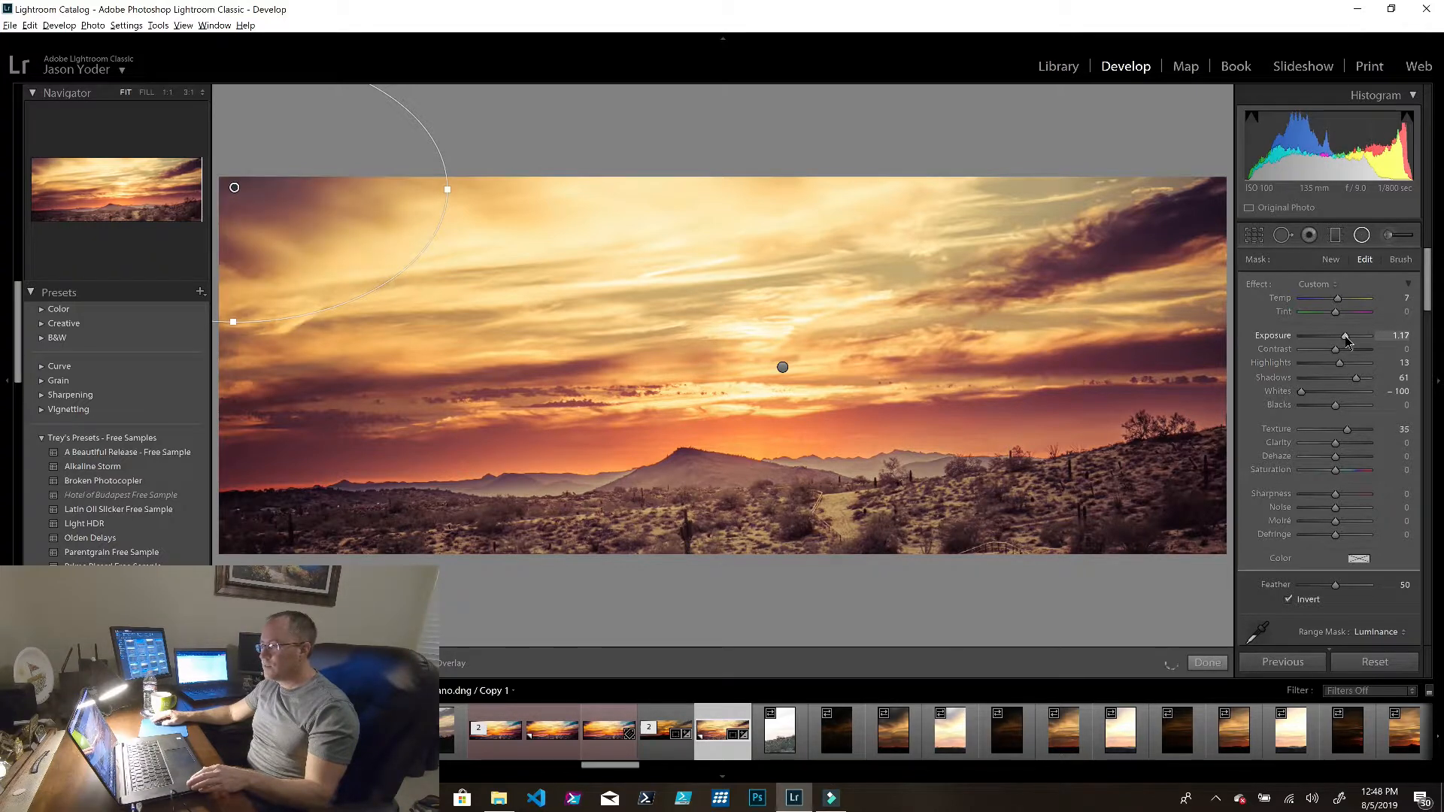